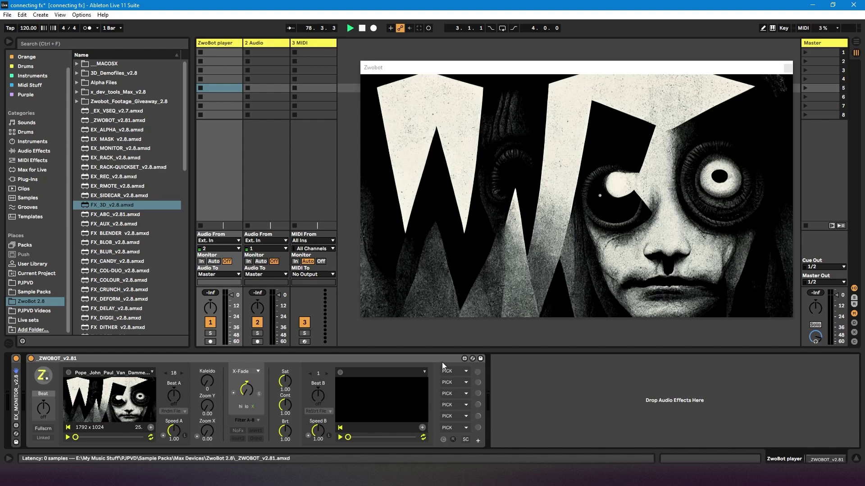
# Expand the ZwoBot device to reveal all three columns of PICK effect slots.
pyautogui.click(477, 441)
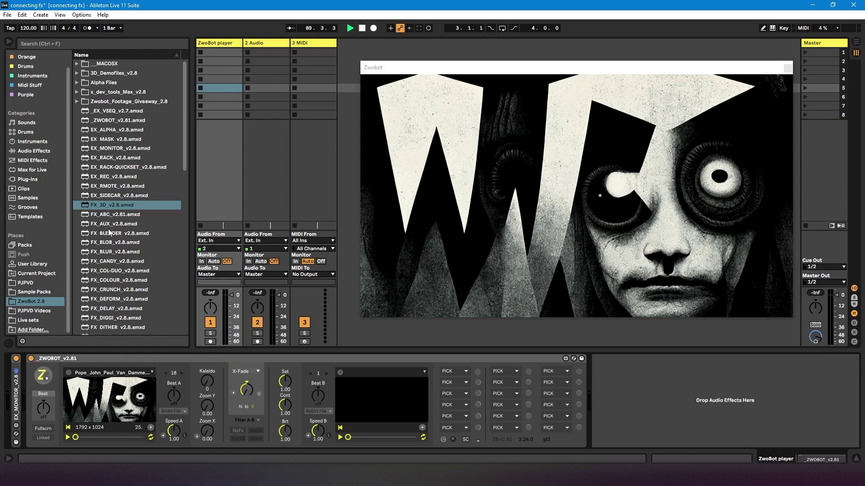
# Add FX_BLOB, FX_BLUR and FX_CANDY after ZwoBot and advance to image 19, the green tentacles.
pyautogui.click(109, 244)
pyautogui.moveTo(109, 243); pyautogui.dragTo(617, 387)
pyautogui.click(113, 254)
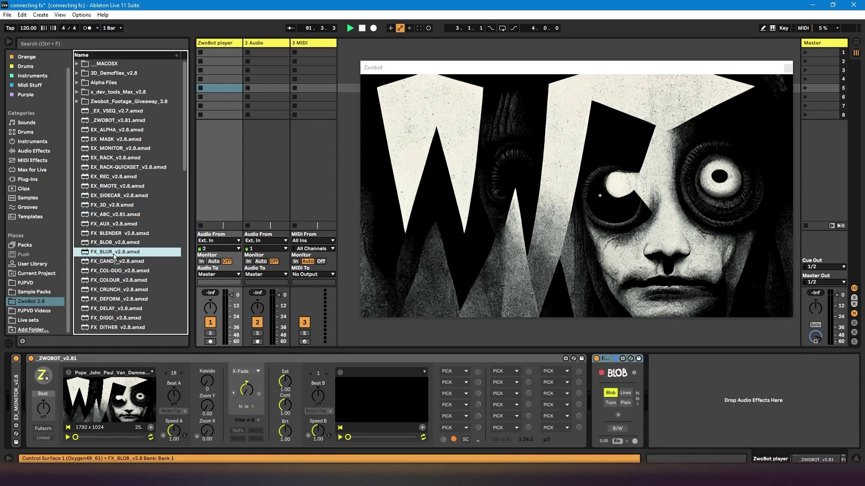
pyautogui.doubleClick(114, 253)
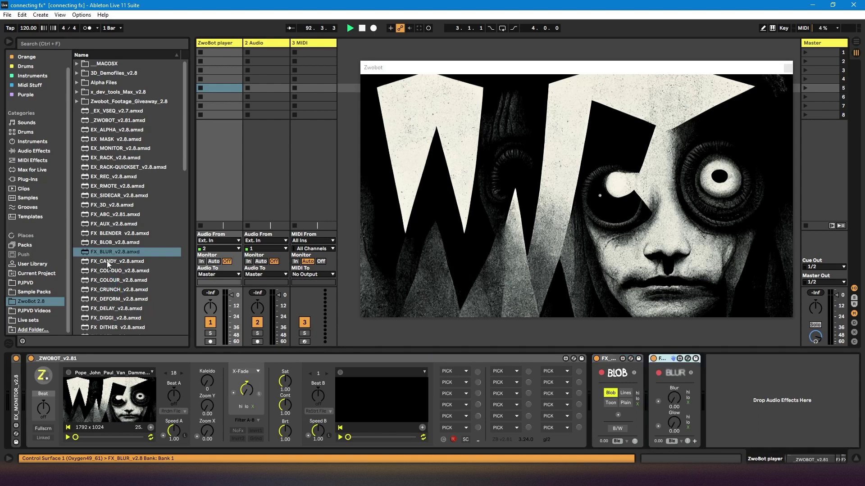
pyautogui.moveTo(108, 262); pyautogui.dragTo(722, 377)
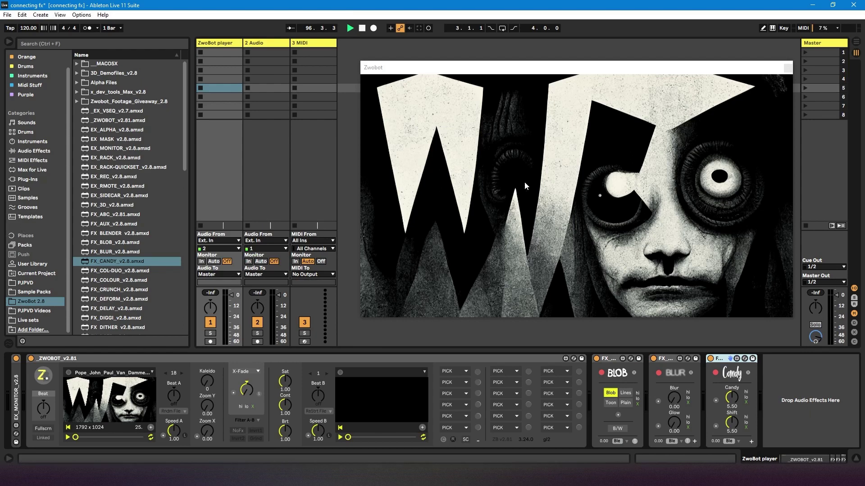
pyautogui.click(182, 374)
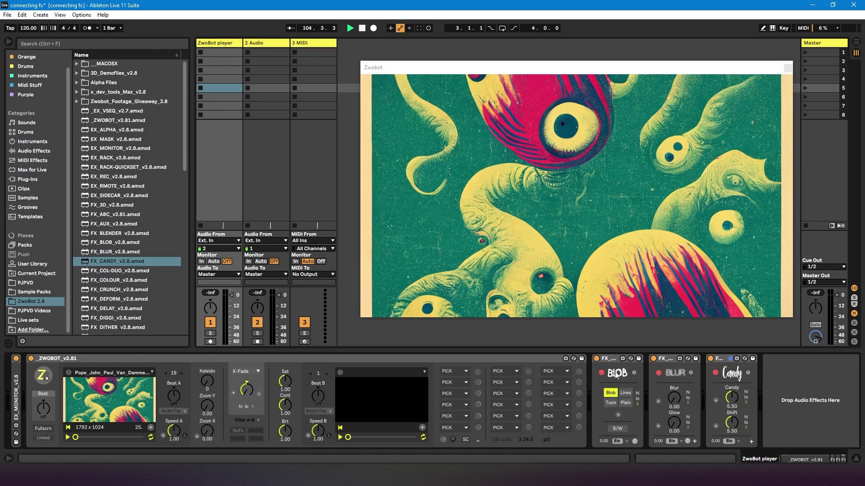
pyautogui.click(466, 372)
pyautogui.click(514, 372)
pyautogui.click(466, 394)
pyautogui.click(517, 405)
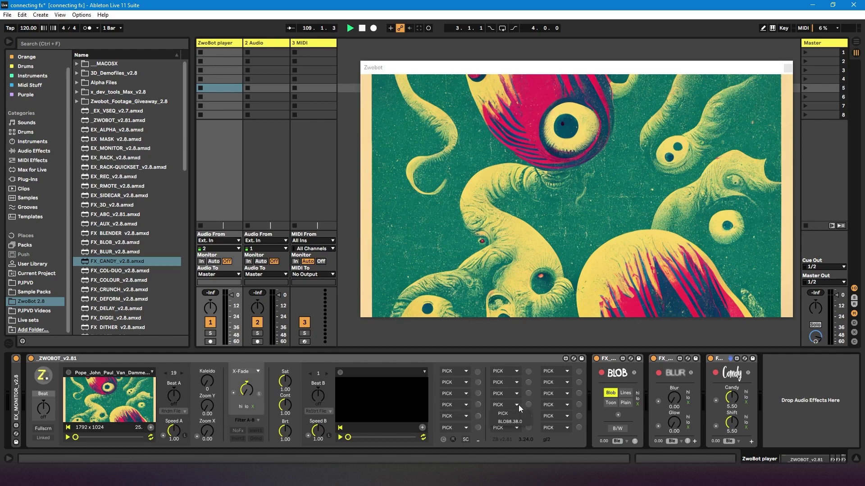
pyautogui.click(521, 362)
pyautogui.click(516, 382)
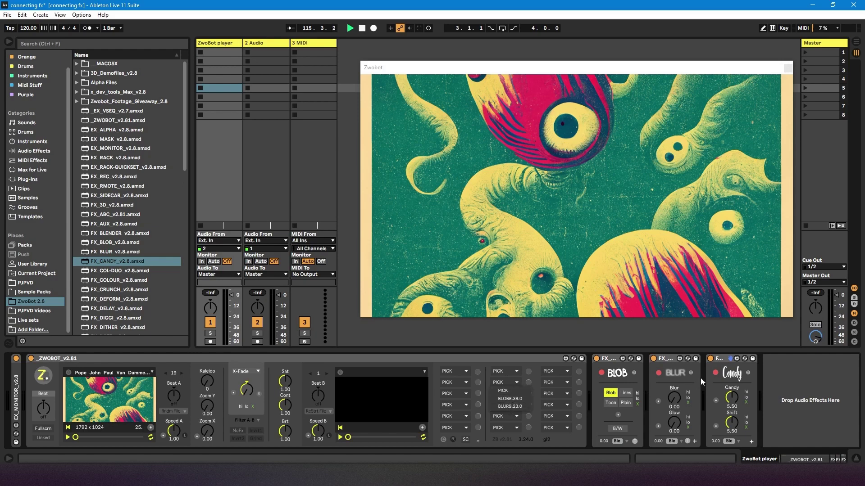
pyautogui.click(731, 376)
pyautogui.click(515, 383)
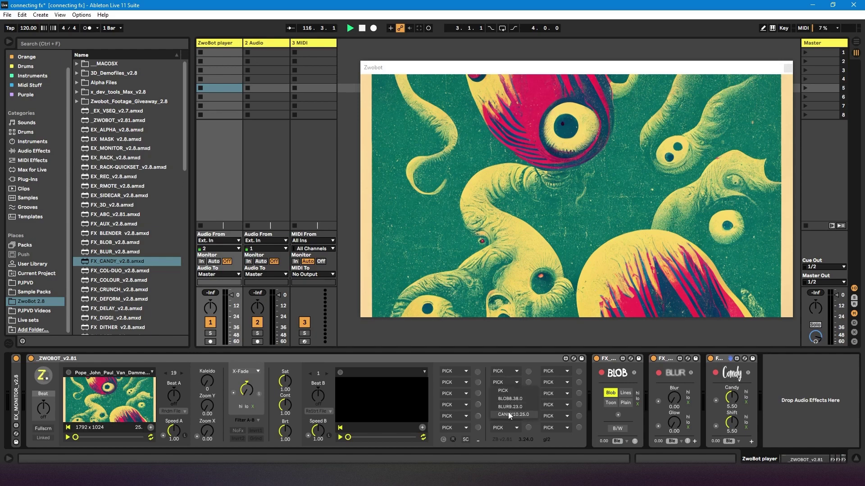
pyautogui.click(507, 358)
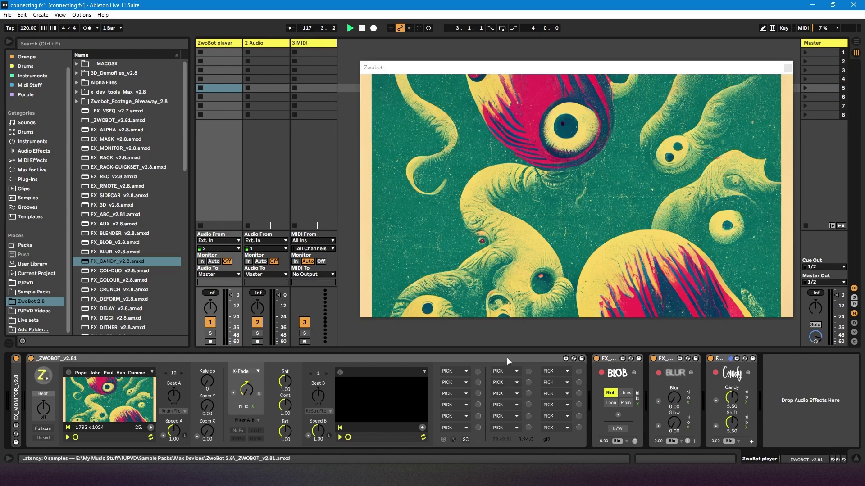
# Delete the Blob, Blur and Candy devices and add all three back into the chain.
pyautogui.click(600, 371)
pyautogui.keyDown('shift'); pyautogui.click(722, 361); pyautogui.keyUp('shift')
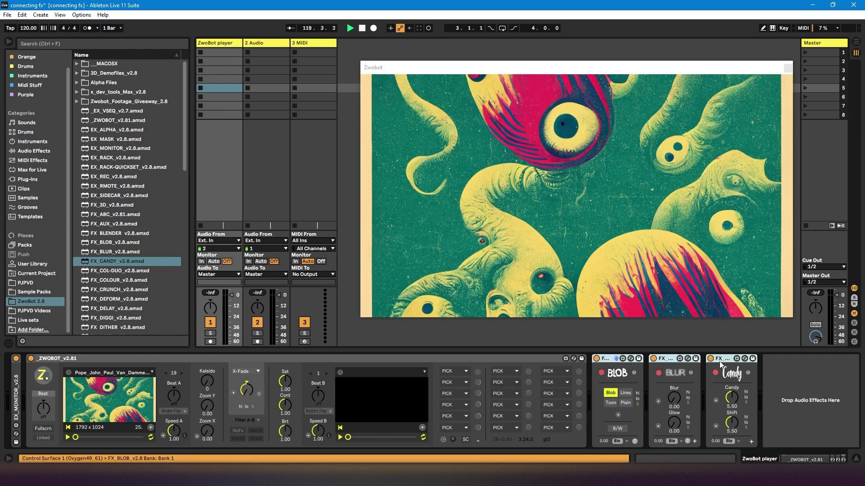
pyautogui.press('Delete')
pyautogui.keyDown('shift'); pyautogui.click(107, 245); pyautogui.keyUp('shift')
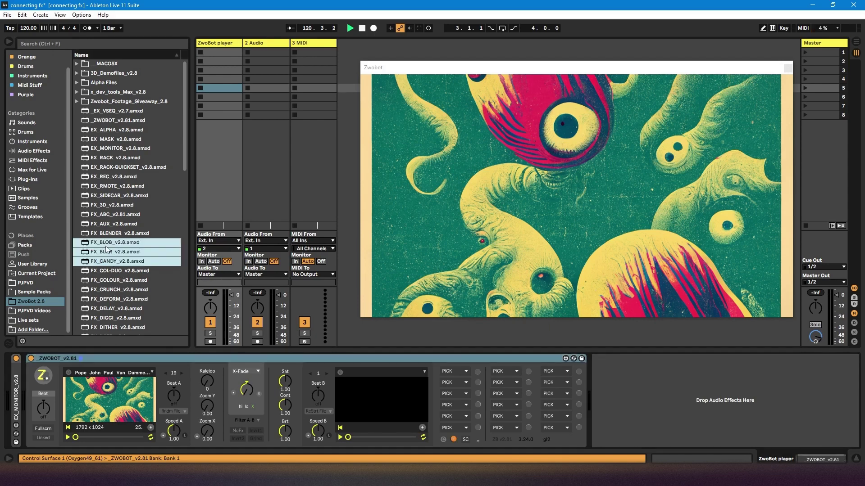
pyautogui.moveTo(107, 245); pyautogui.dragTo(649, 404)
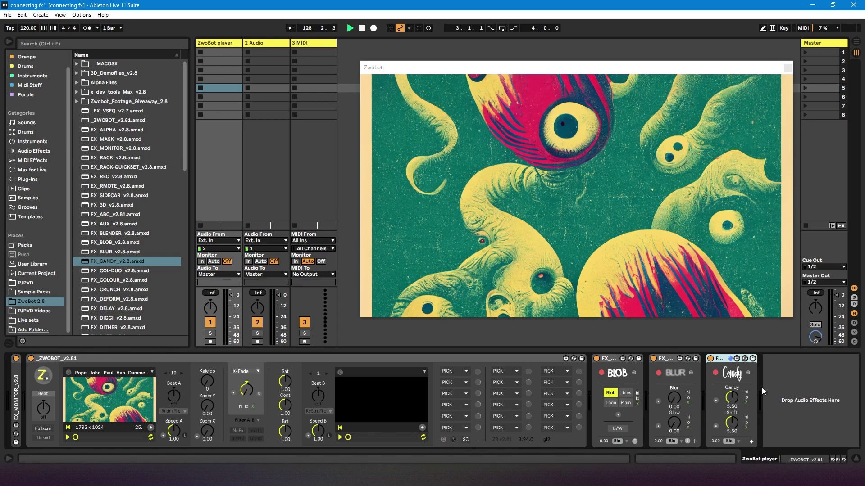
# Assign BLOB11 to the first ZwoBot slot and BLUR12 to the second.
pyautogui.click(443, 439)
pyautogui.click(466, 372)
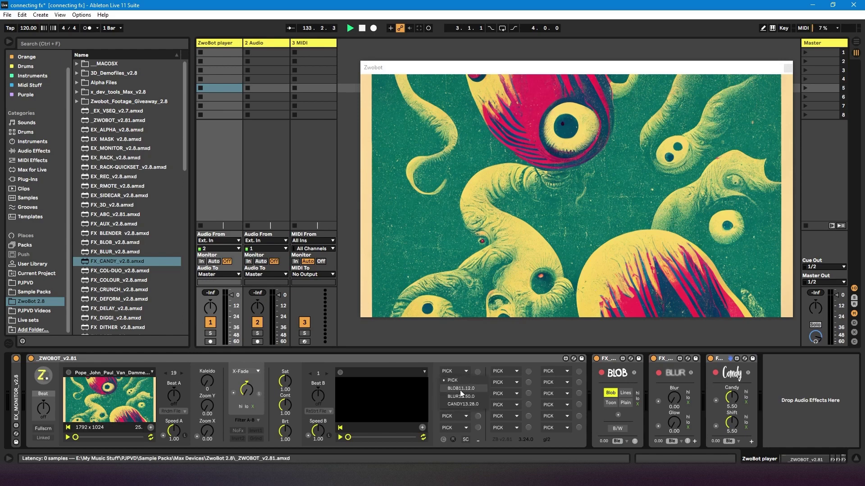
pyautogui.click(460, 388)
pyautogui.click(465, 384)
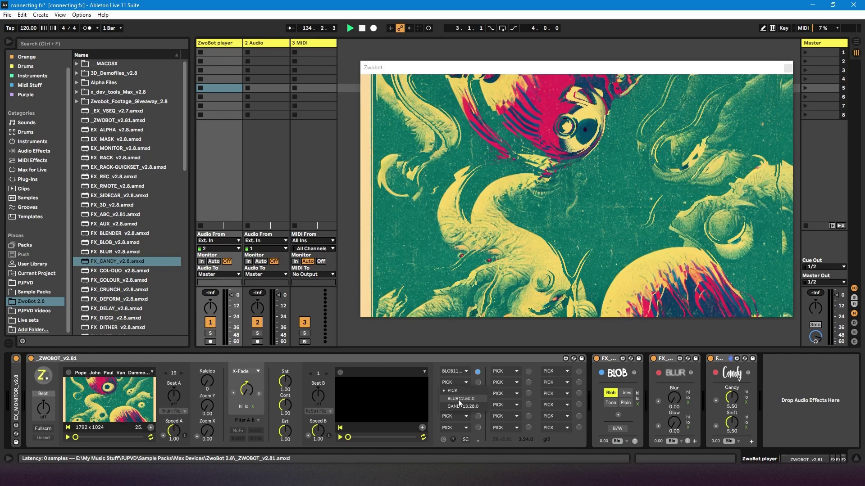
pyautogui.click(458, 399)
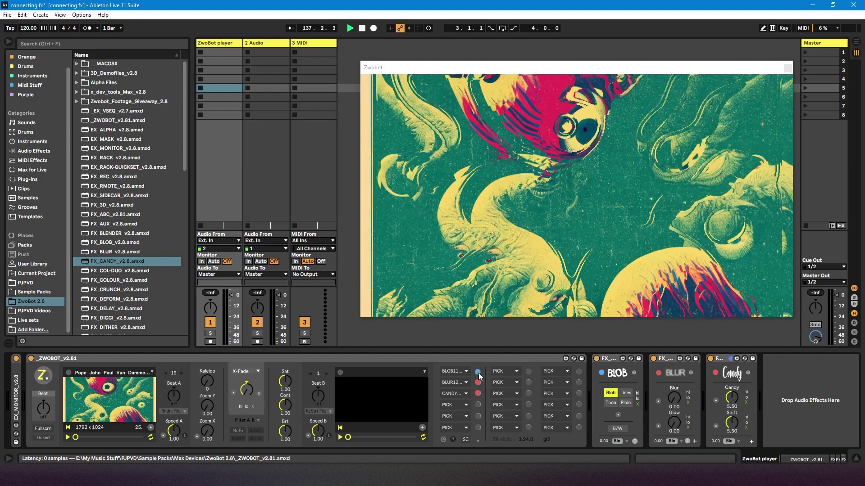
# Toggle the Blob and Blur slots off, then switch Blob, Blur and Candy slots on.
pyautogui.click(479, 382)
pyautogui.click(478, 383)
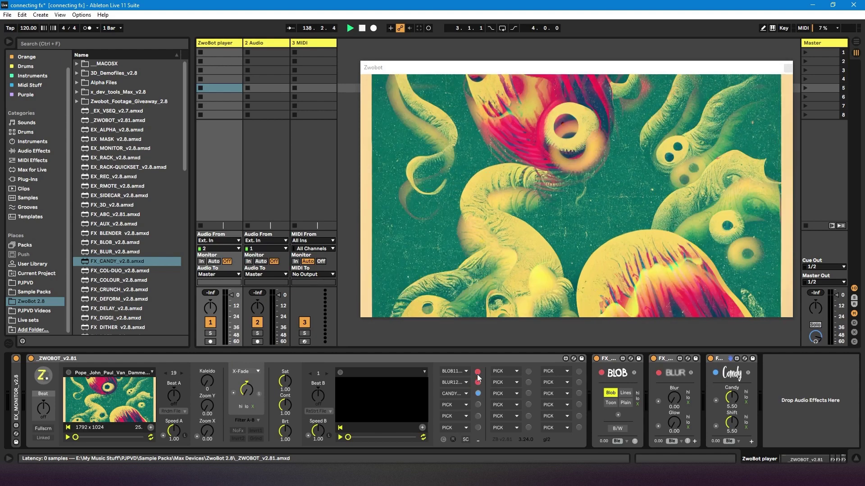
pyautogui.click(478, 371)
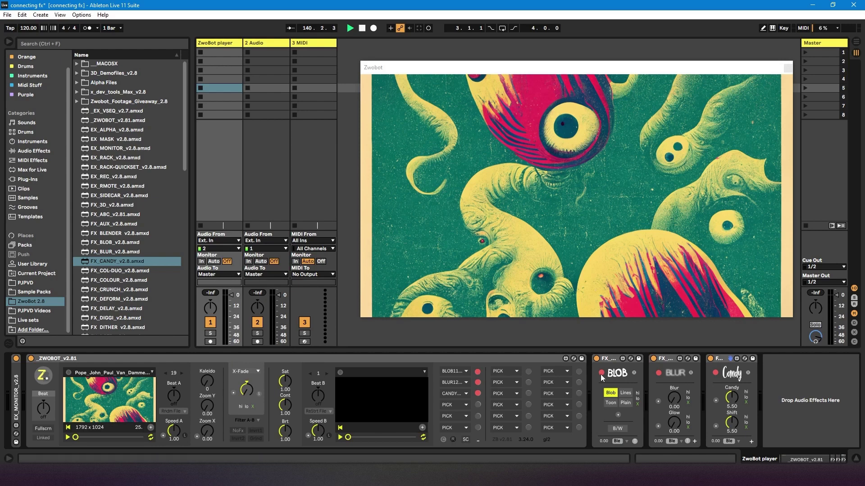
pyautogui.click(479, 371)
pyautogui.click(478, 382)
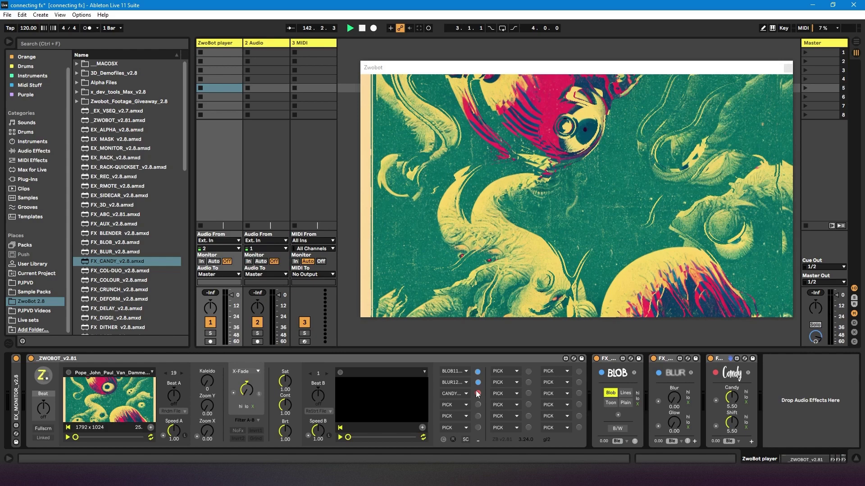
pyautogui.click(477, 393)
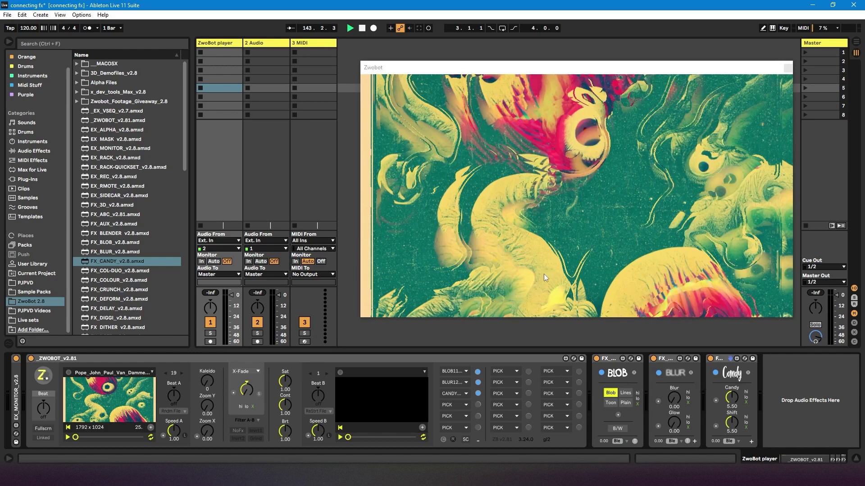
# Raise Candy to 11.00 and Blur to 4.07, then switch the Blob and Blur slots off.
pyautogui.moveTo(732, 397); pyautogui.dragTo(731, 388)
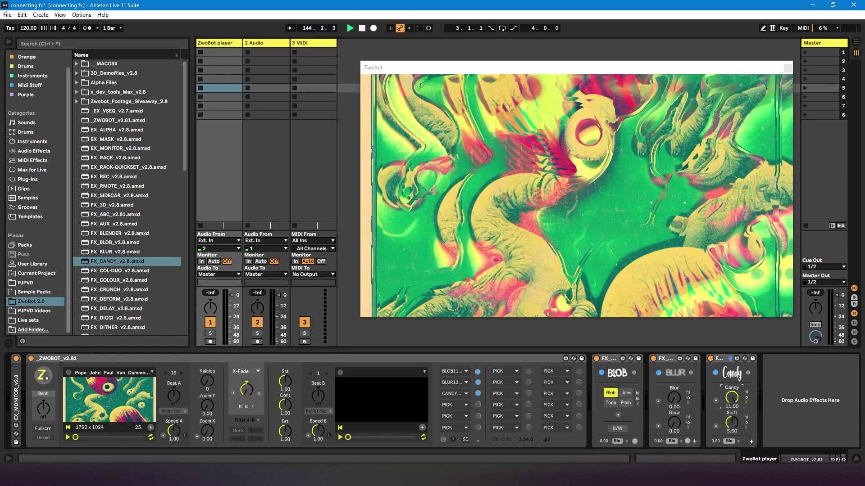
pyautogui.moveTo(674, 398); pyautogui.dragTo(674, 392)
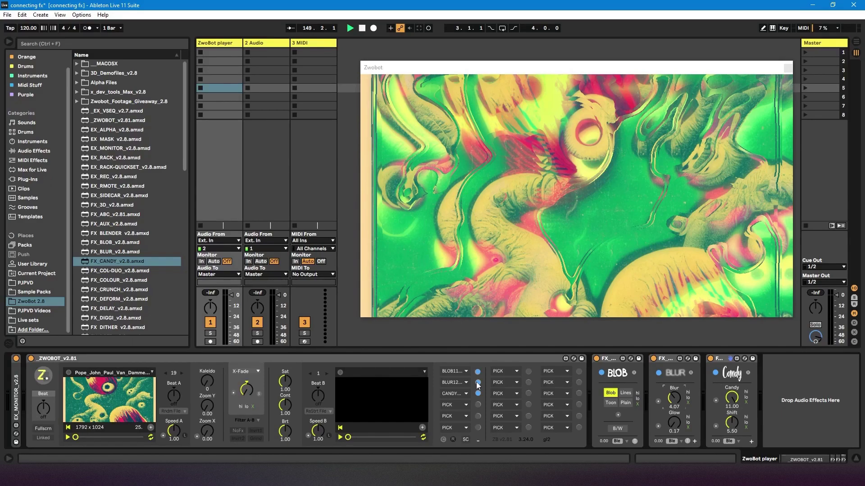
pyautogui.click(477, 371)
pyautogui.click(478, 382)
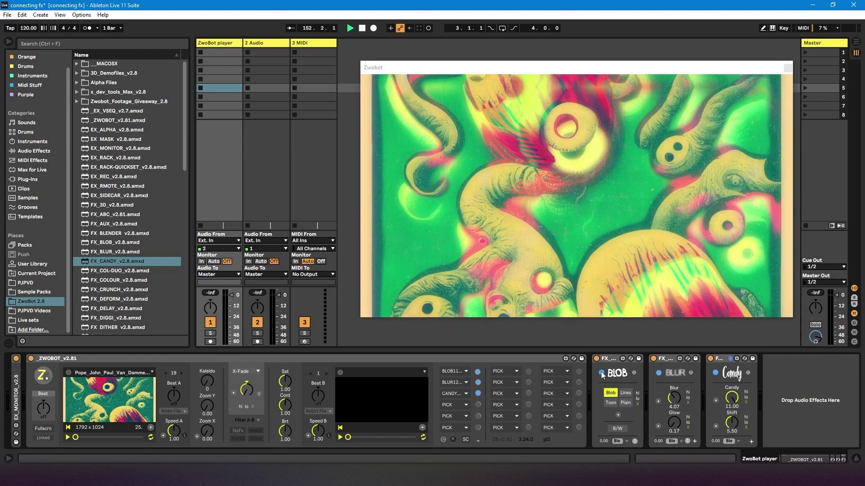
pyautogui.click(659, 373)
pyautogui.click(659, 373)
# Switch off the Candy slot and assign BLUR12 to a second-column ZwoBot slot.
pyautogui.click(716, 372)
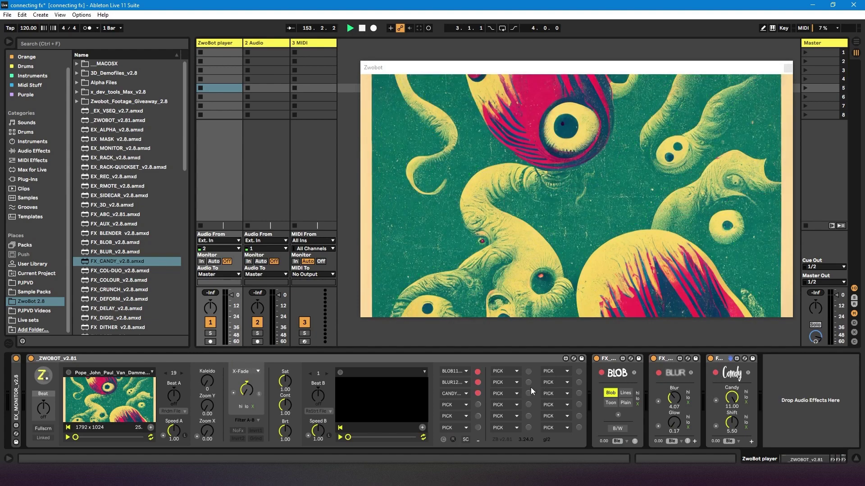
pyautogui.click(453, 439)
pyautogui.click(463, 372)
pyautogui.click(453, 398)
pyautogui.click(466, 373)
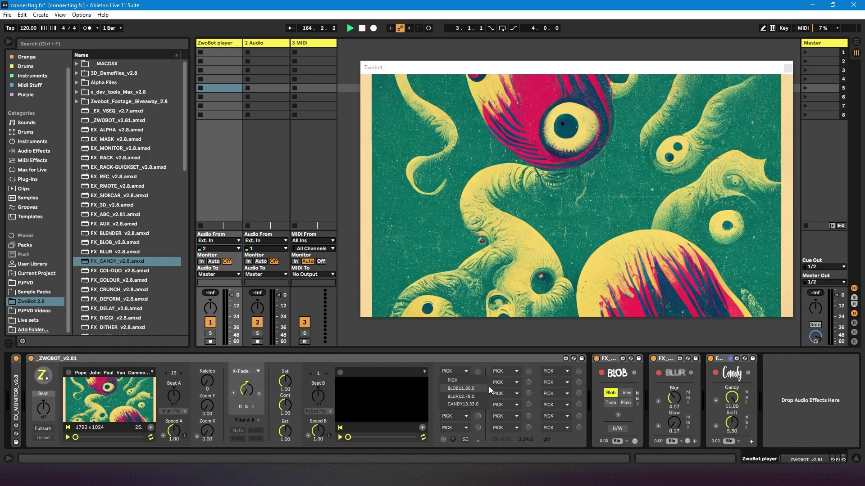
pyautogui.click(509, 372)
pyautogui.click(503, 396)
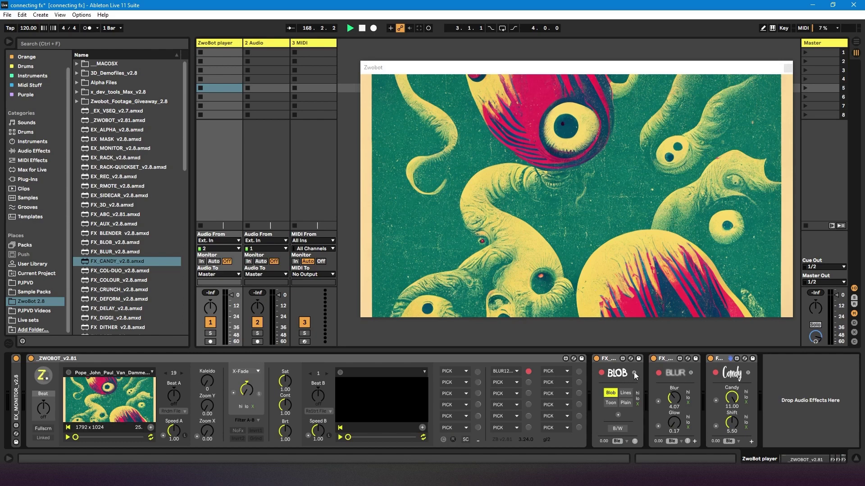
# Clear the stray BLUR12 slot and put BLOB11 in the second slot after Candy.
pyautogui.click(690, 374)
pyautogui.click(467, 371)
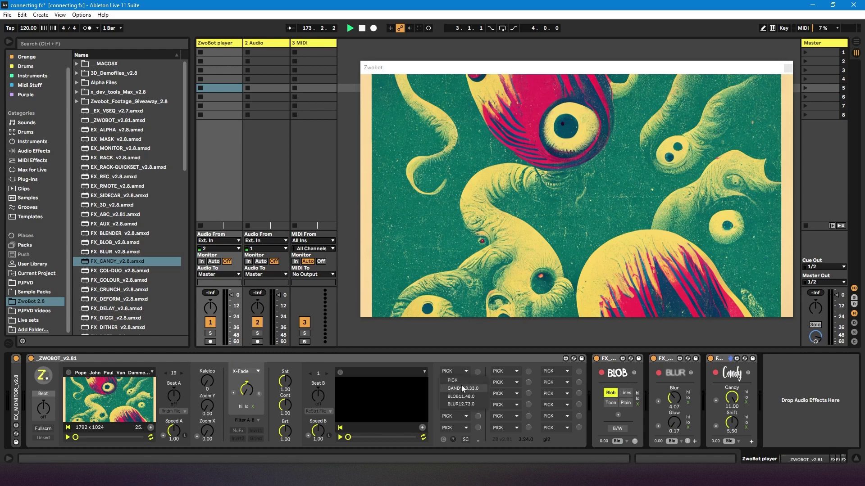
pyautogui.click(465, 399)
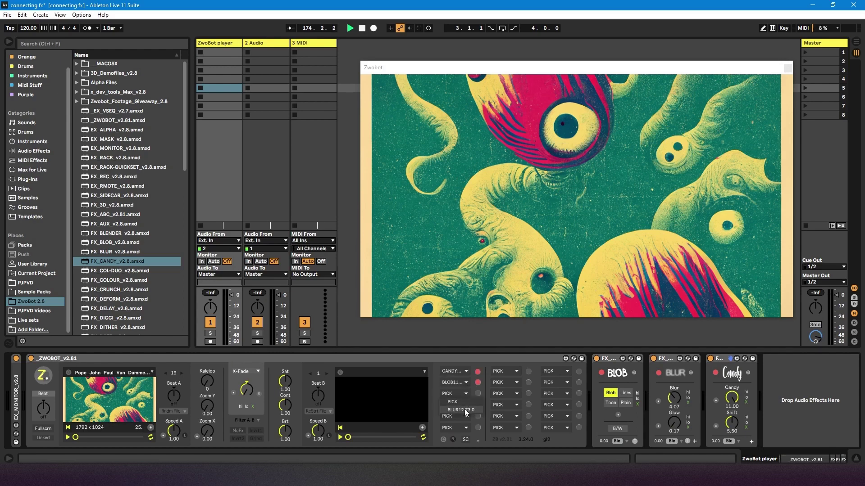
pyautogui.click(691, 372)
pyautogui.click(674, 374)
pyautogui.click(466, 393)
# Delete the Blob, Blur and Candy devices and add FX_ABC and FX_CRUNCH to the chain.
pyautogui.click(614, 359)
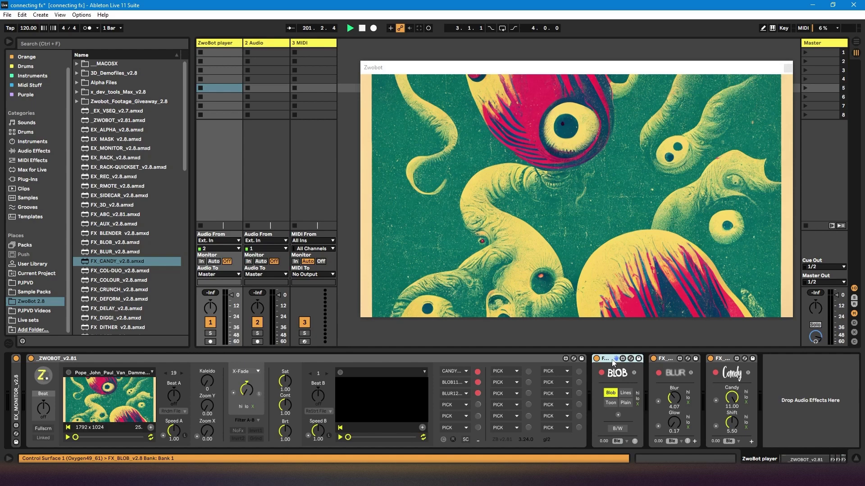
pyautogui.press('Delete')
pyautogui.press('Delete')
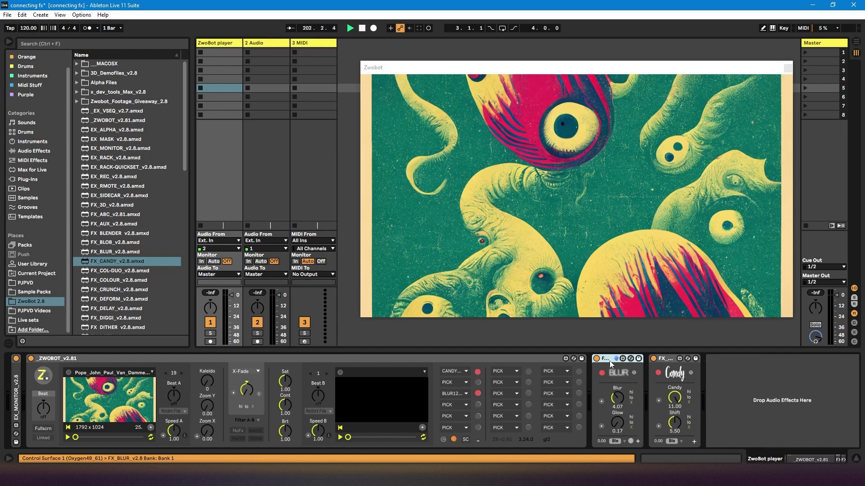
pyautogui.press('Delete')
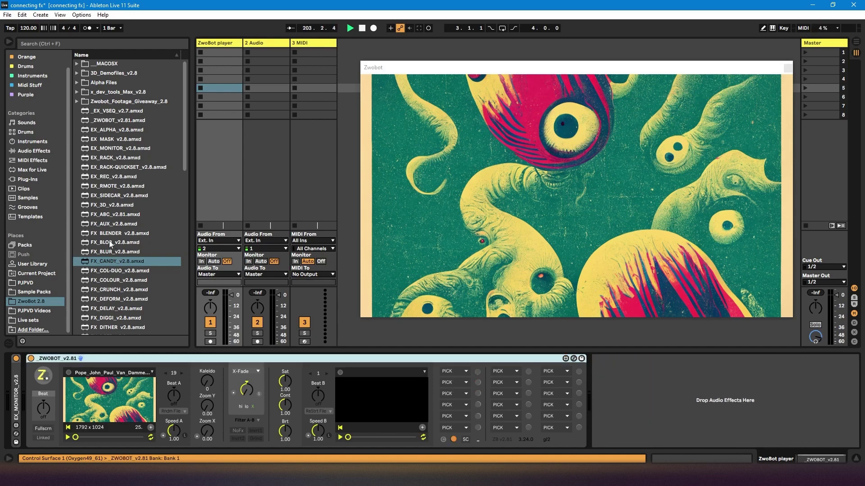
pyautogui.moveTo(107, 214); pyautogui.dragTo(604, 393)
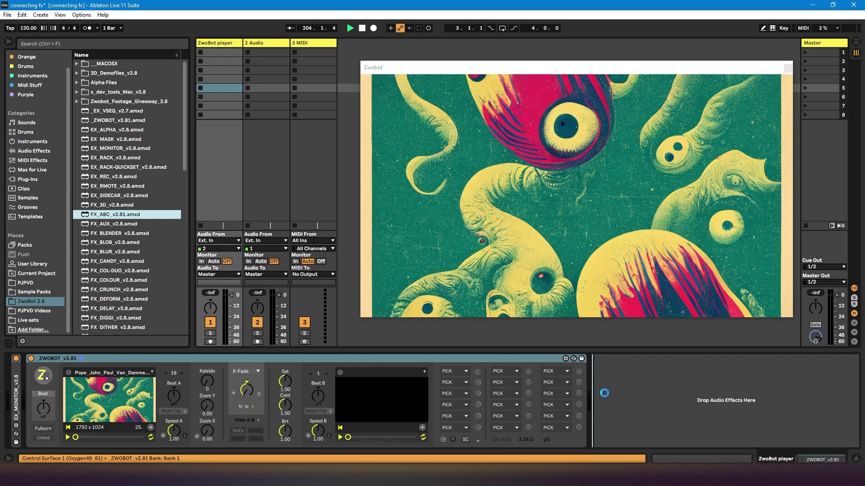
pyautogui.scroll(-5, 122, 285)
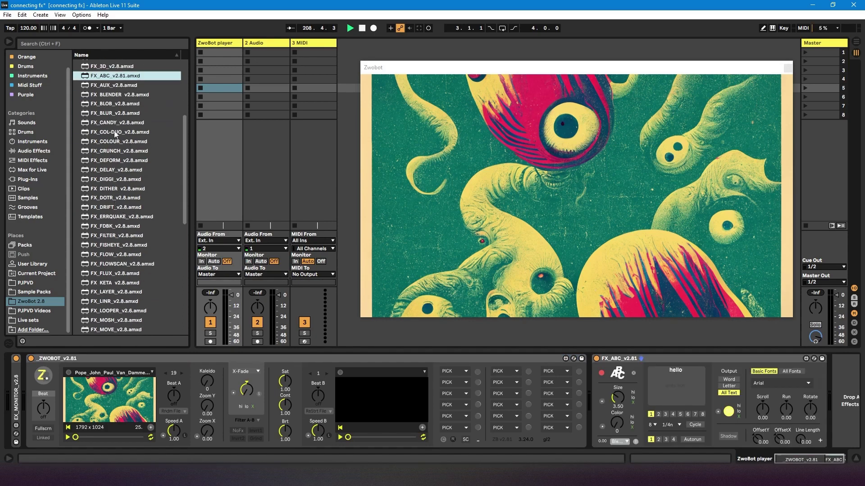
pyautogui.moveTo(109, 157); pyautogui.dragTo(839, 398)
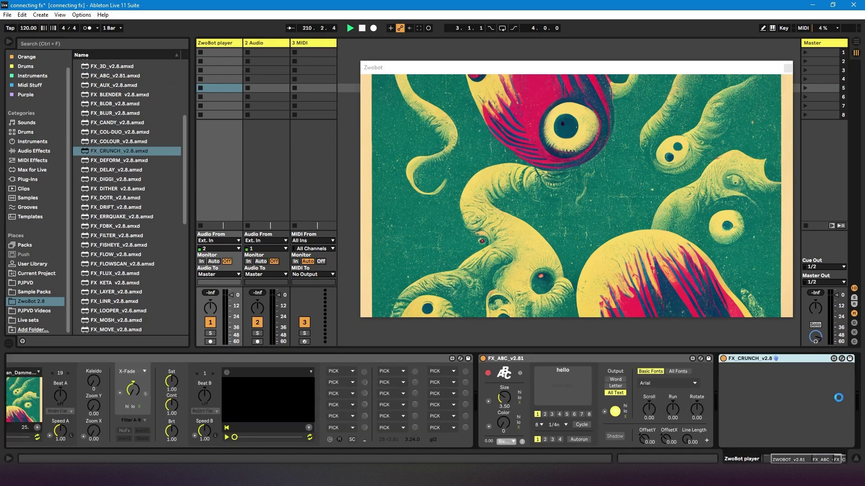
# Assign and enable ABC and Crunch in the first two ZwoBot slots, fold ABC, raise Crunch Size.
pyautogui.click(471, 369)
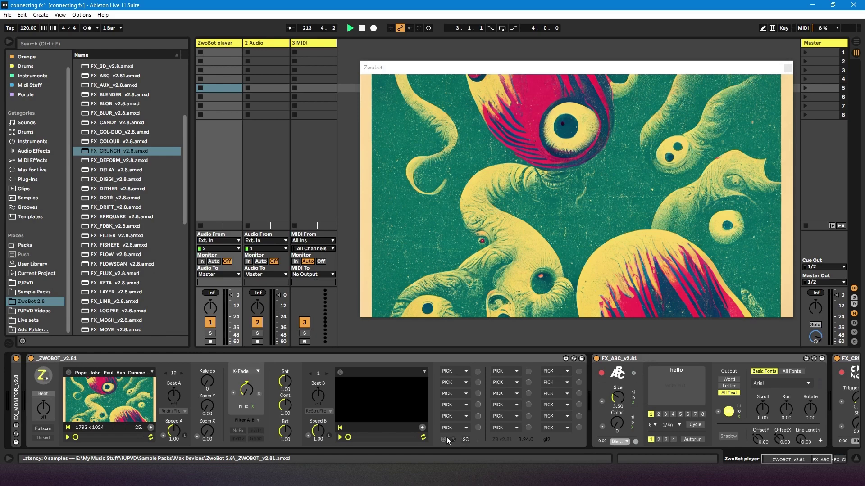
pyautogui.click(466, 371)
pyautogui.click(456, 388)
pyautogui.click(466, 383)
pyautogui.click(459, 399)
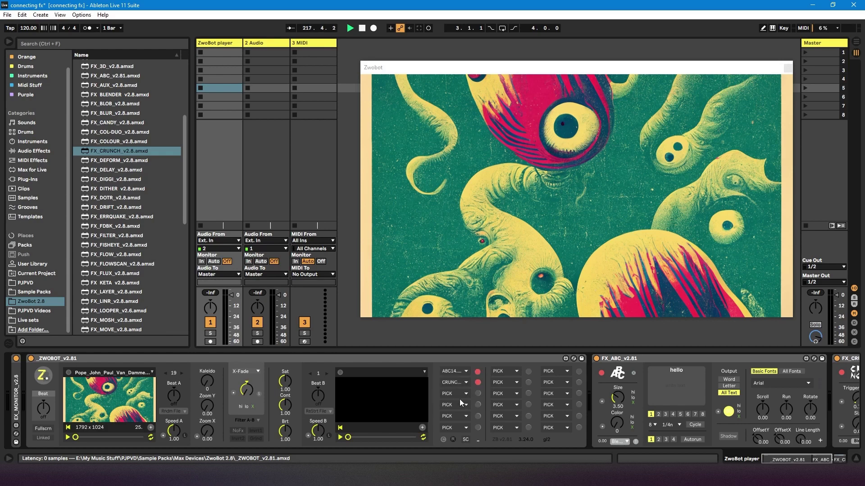
pyautogui.click(477, 372)
pyautogui.click(477, 382)
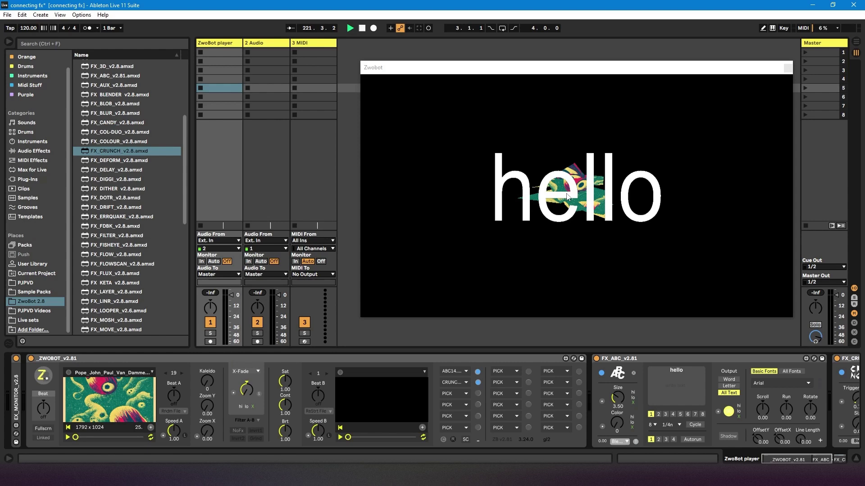
pyautogui.doubleClick(617, 359)
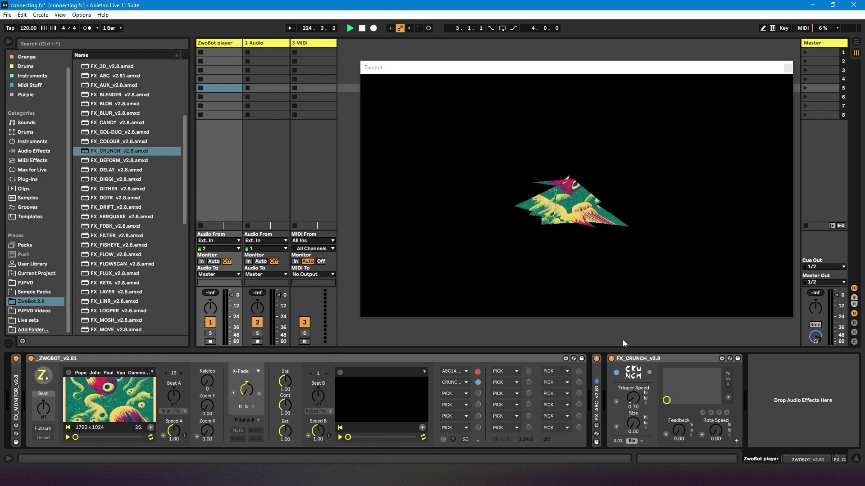
pyautogui.moveTo(633, 424); pyautogui.dragTo(633, 396)
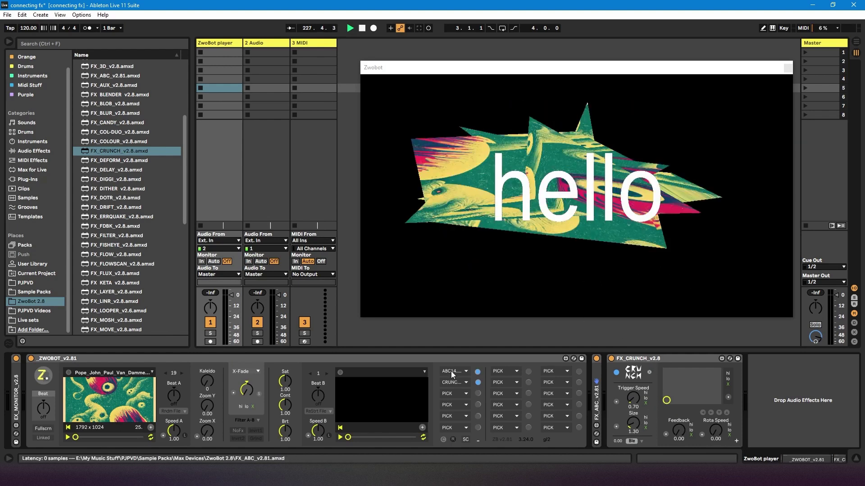
# Move the ABC14 assignment to slot 4 and Crunch to the third column's bottom slot.
pyautogui.click(454, 370)
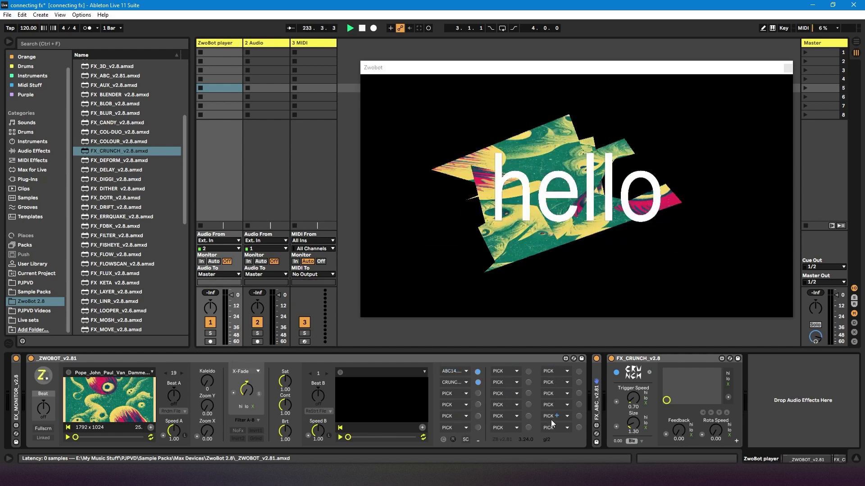
pyautogui.scroll(-1, 452, 405)
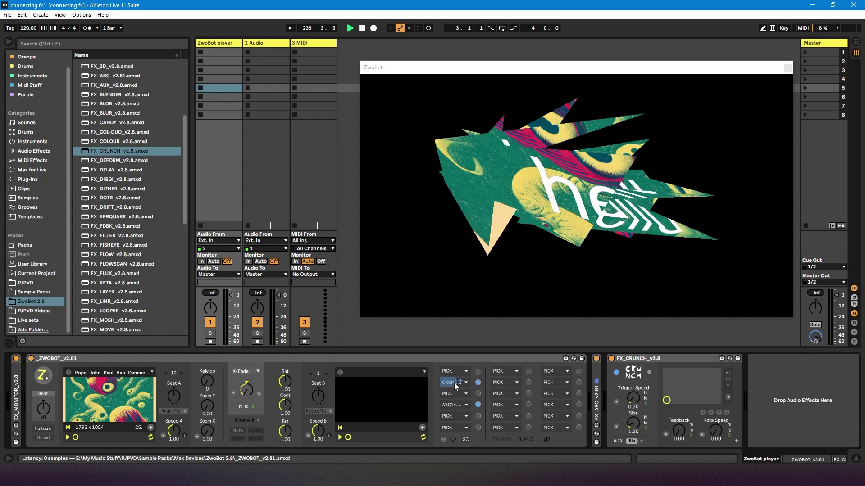
pyautogui.click(552, 428)
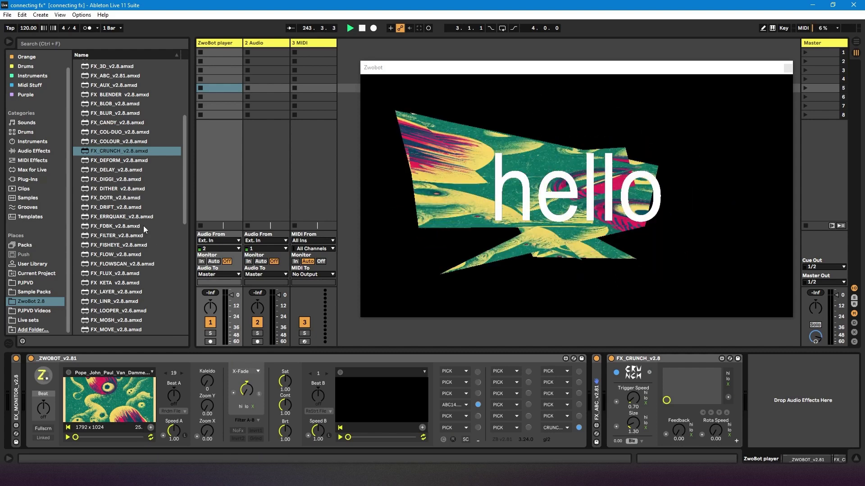
# Add FX_REFLUX_v2.8 after Crunch and FX_VHS_v2.81 between Crunch and Reflux.
pyautogui.scroll(-3, 136, 240)
pyautogui.scroll(-4, 130, 253)
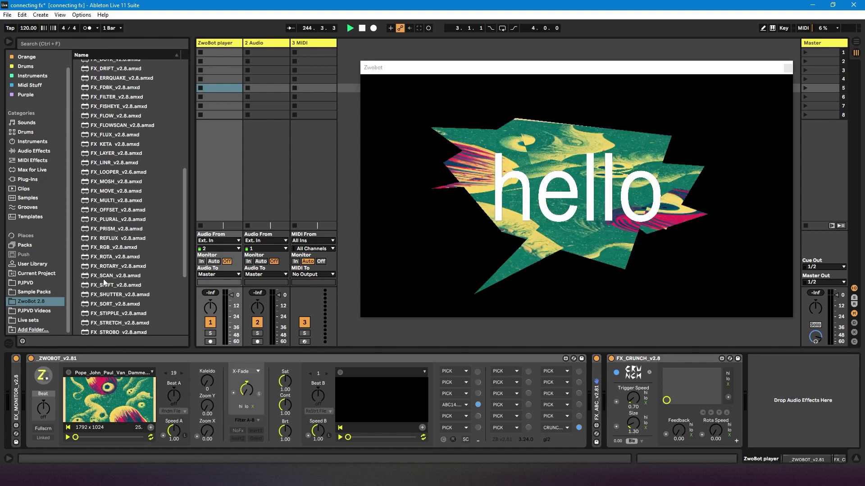
pyautogui.moveTo(108, 238); pyautogui.dragTo(760, 388)
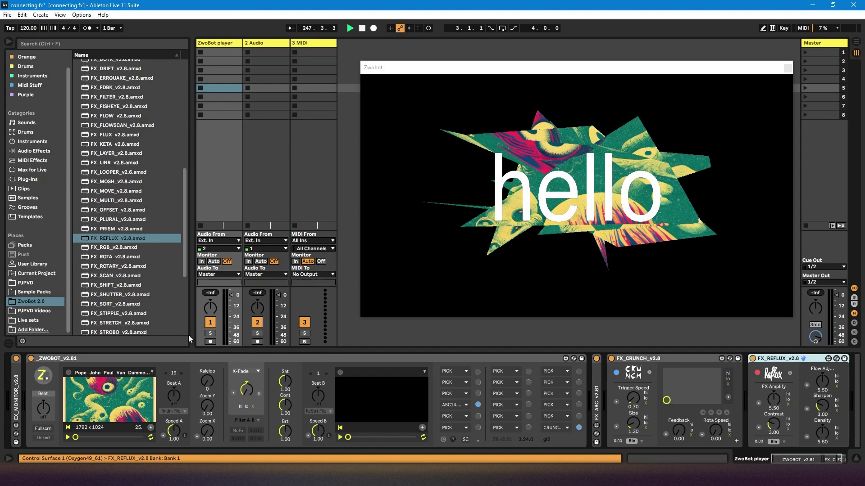
pyautogui.scroll(-3, 144, 302)
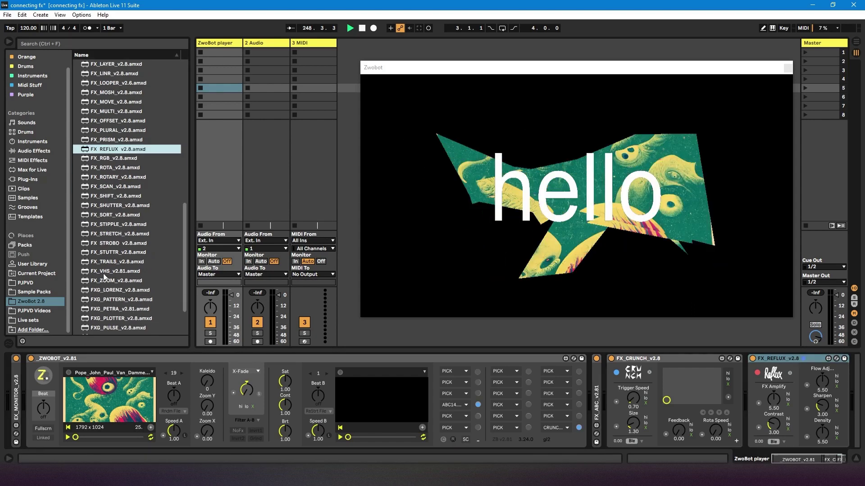
pyautogui.moveTo(104, 272); pyautogui.dragTo(746, 395)
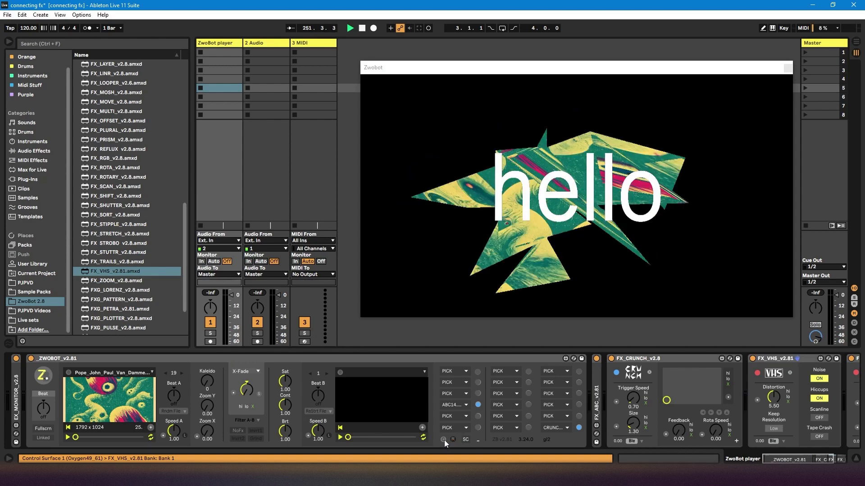
# Assign VHS17.2.0 to the first slot and REFLUX16.20.0 to a second-column slot, both switched on.
pyautogui.click(465, 372)
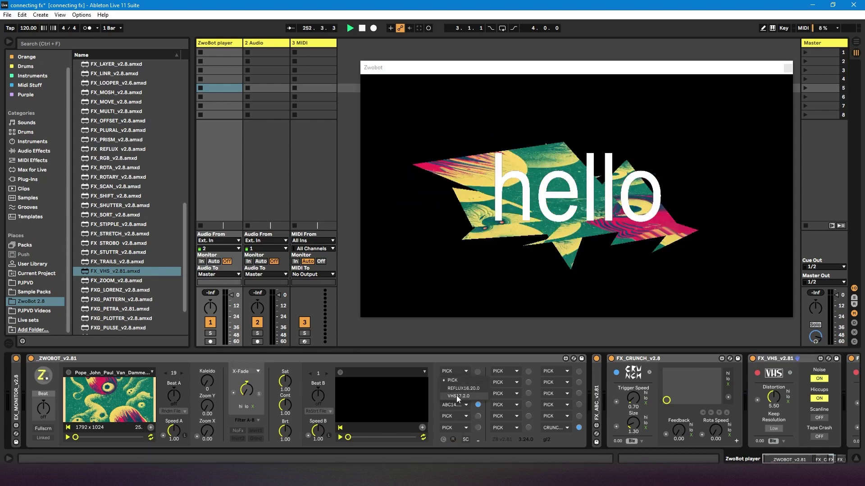
pyautogui.click(456, 395)
pyautogui.click(515, 395)
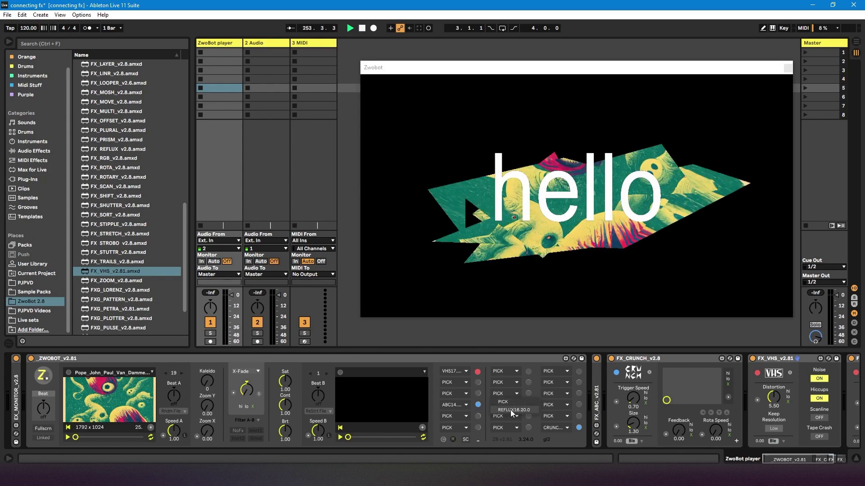
pyautogui.click(511, 411)
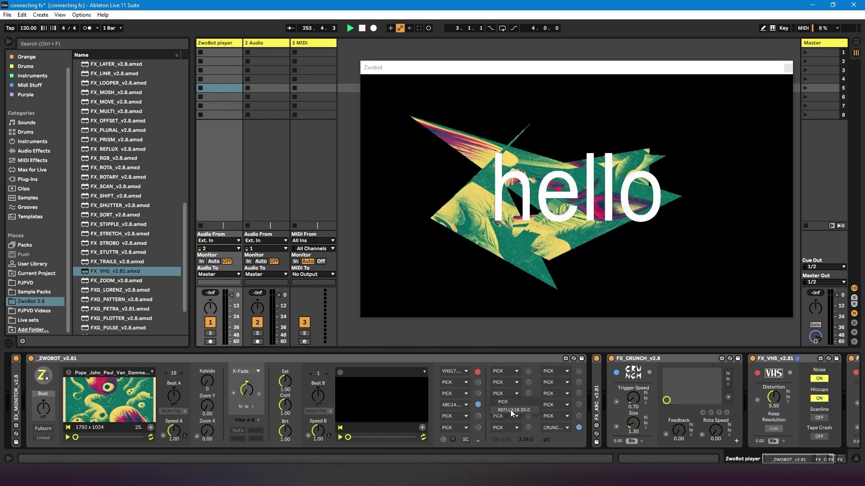
pyautogui.click(529, 393)
pyautogui.click(478, 372)
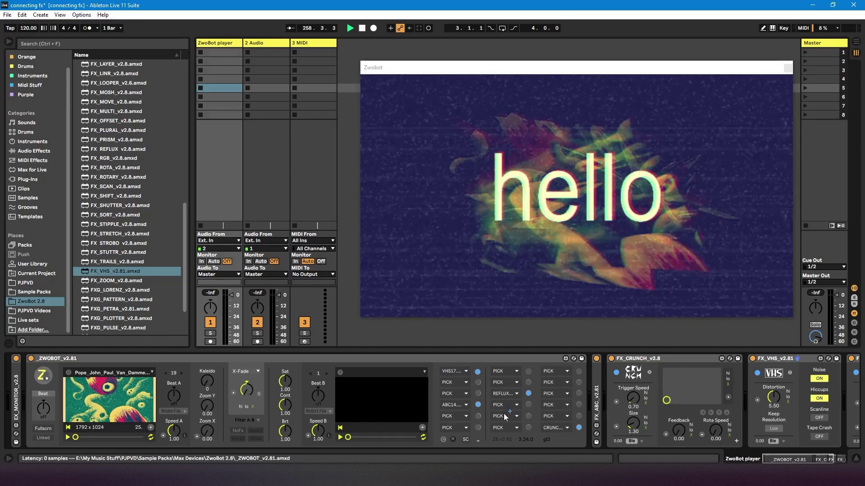
# Shift VHS17 to the second column and place REFLUX and ABC14 in first-column slots above CRUNCH.
pyautogui.moveTo(505, 417); pyautogui.dragTo(503, 417)
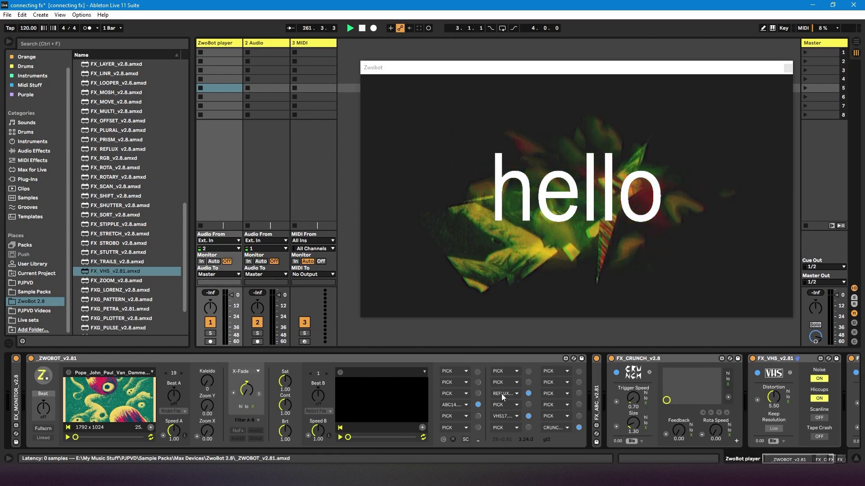
pyautogui.moveTo(501, 393); pyautogui.dragTo(450, 371)
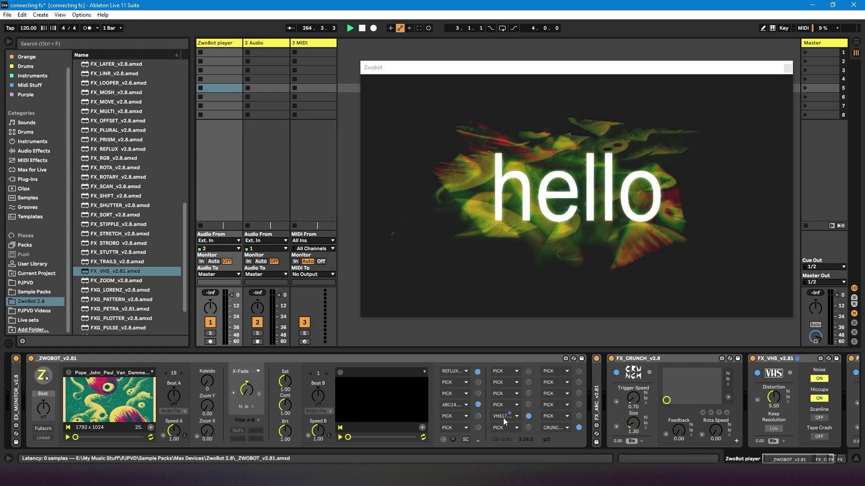
pyautogui.moveTo(504, 422); pyautogui.dragTo(503, 429)
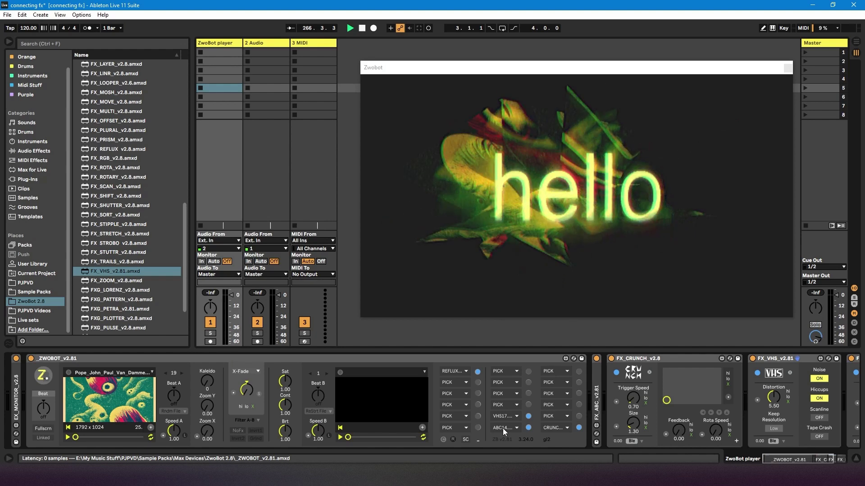
pyautogui.moveTo(502, 428); pyautogui.dragTo(450, 382)
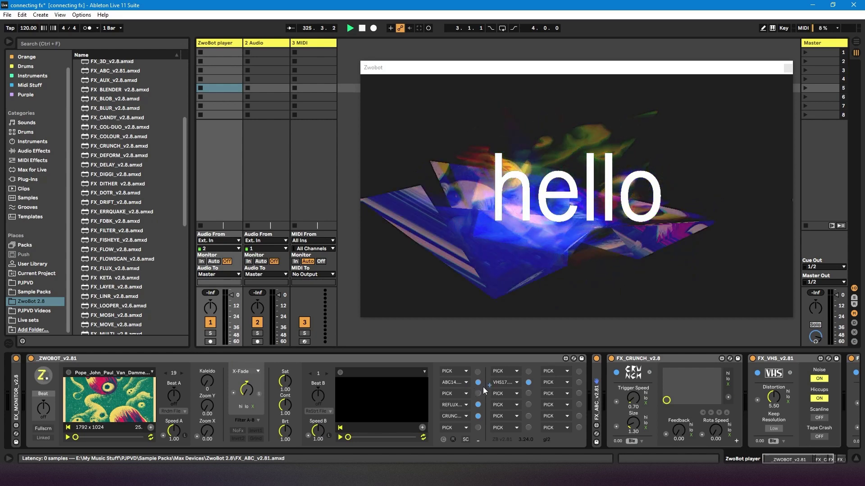
# Move ABC to the middle column's third slot, then clear it from that slot.
pyautogui.moveTo(483, 387); pyautogui.dragTo(502, 406)
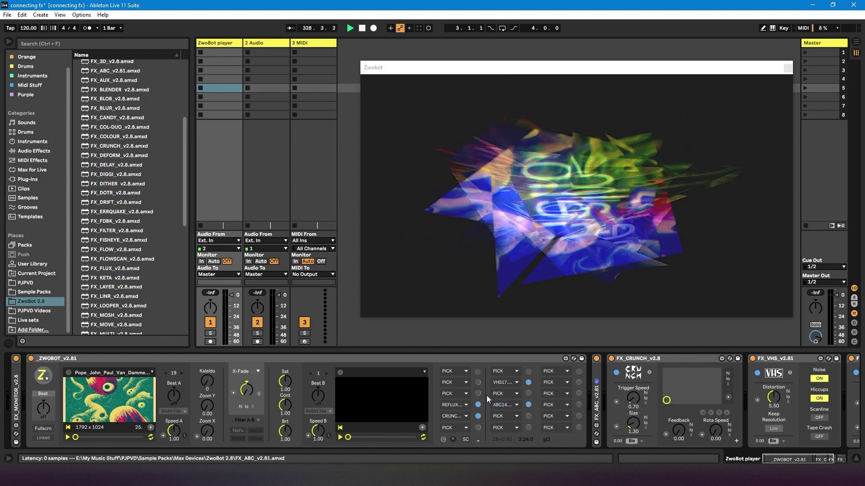
pyautogui.click(496, 404)
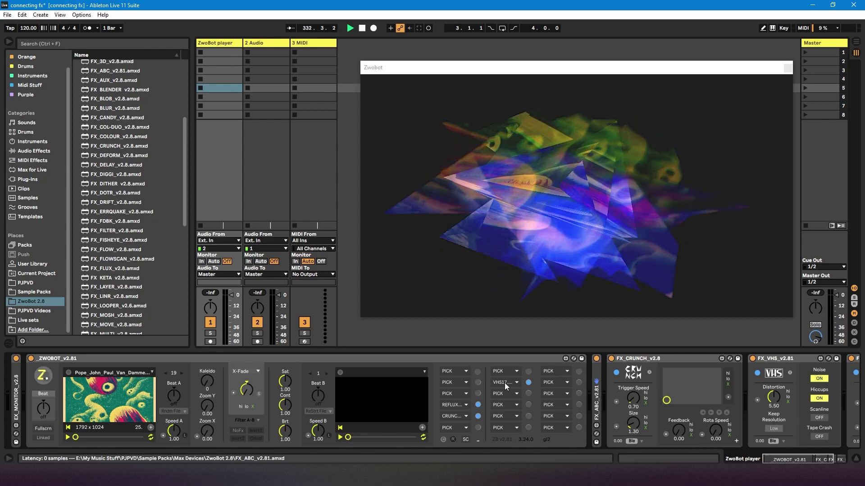
pyautogui.moveTo(505, 383); pyautogui.dragTo(501, 415)
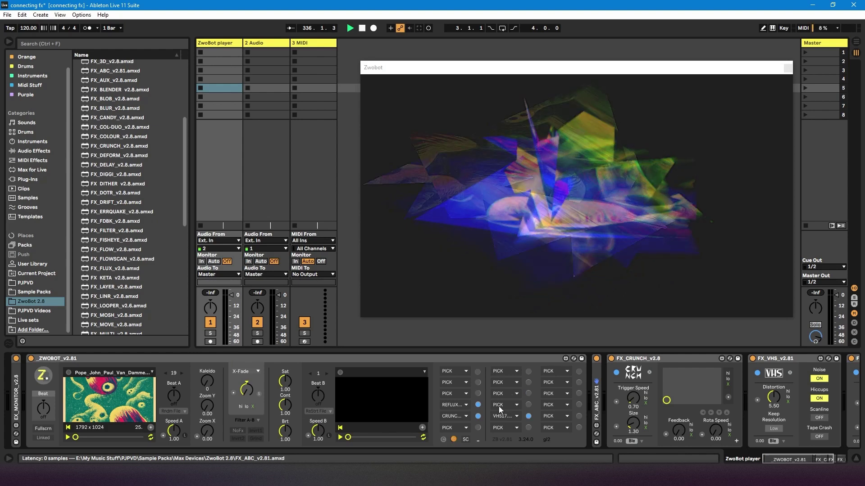
pyautogui.click(467, 372)
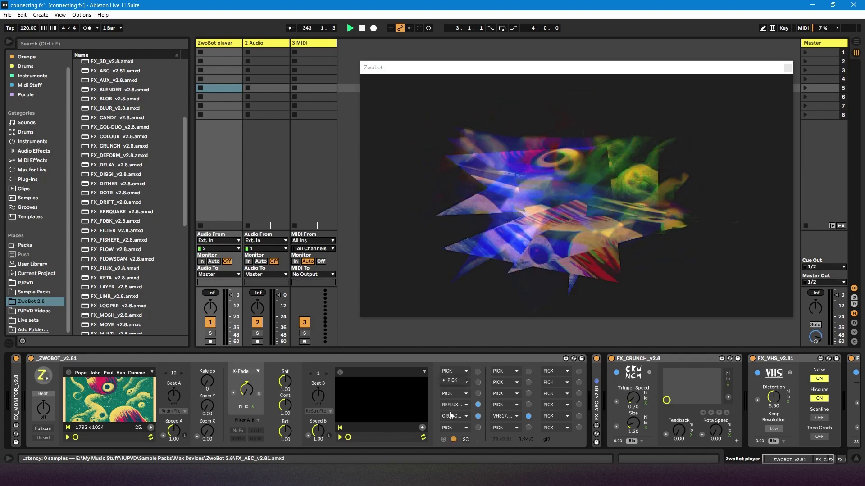
pyautogui.click(442, 442)
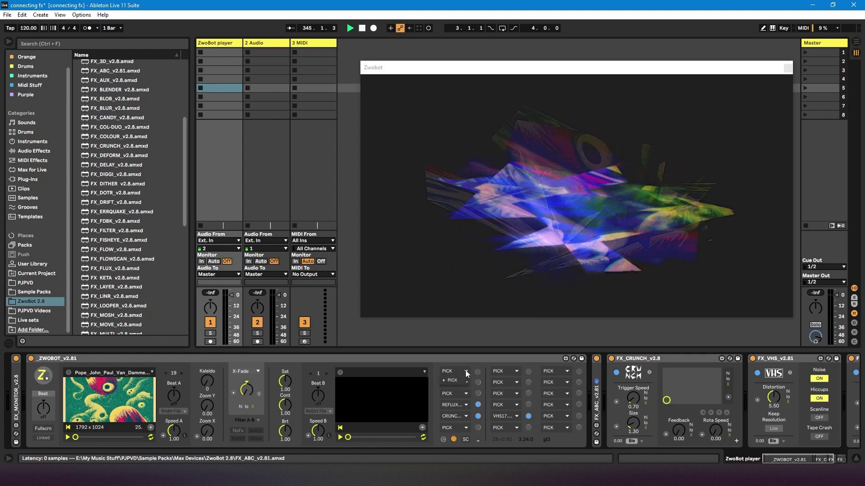
# Unfold the ABC device, enable its output to ZwoBot and pick ABC for the first slot.
pyautogui.click(598, 408)
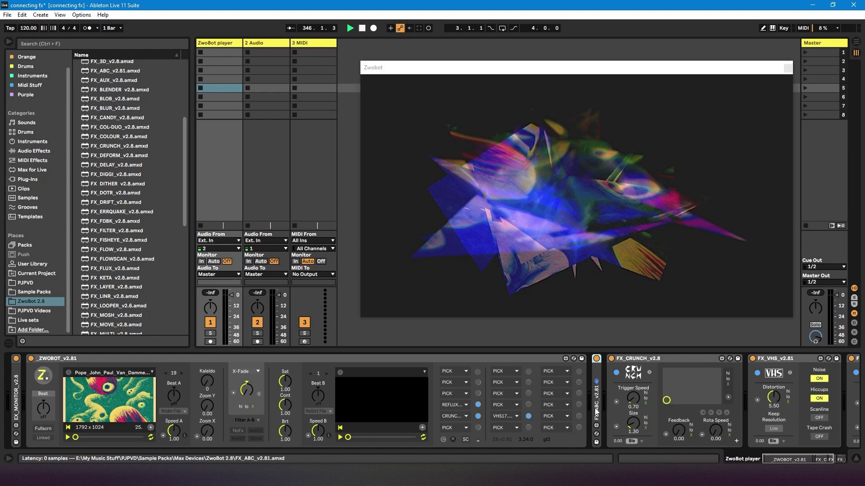
pyautogui.doubleClick(595, 409)
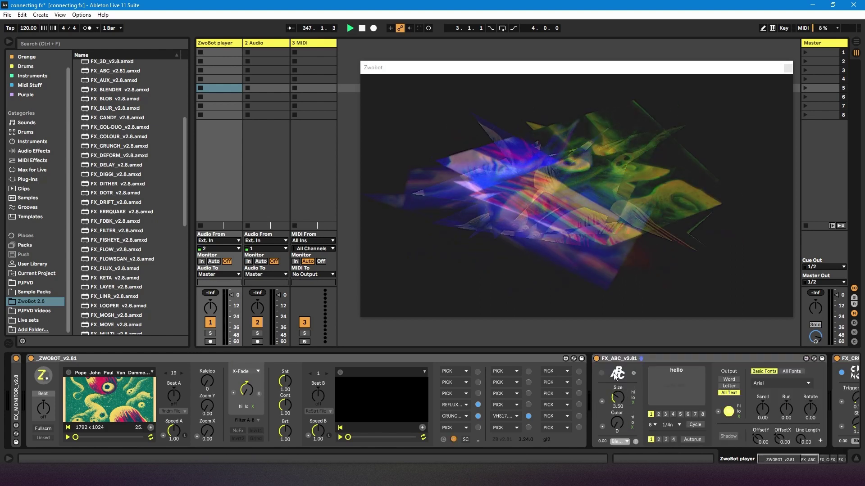
pyautogui.click(465, 371)
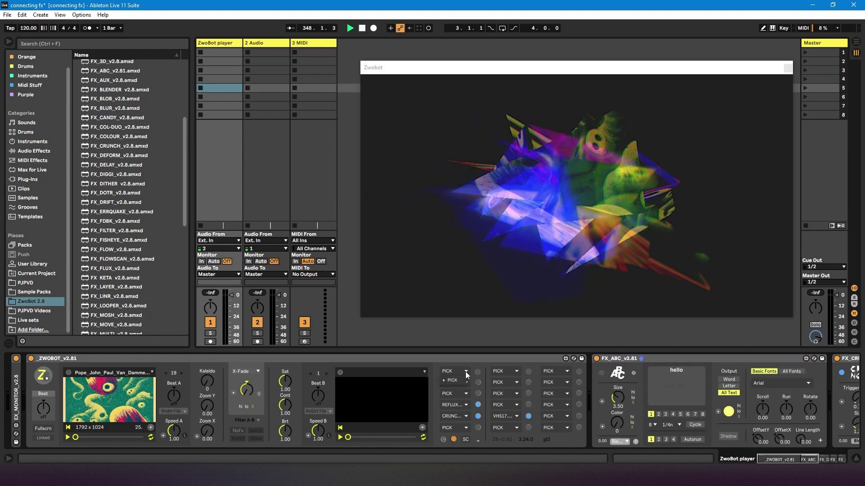
pyautogui.click(466, 371)
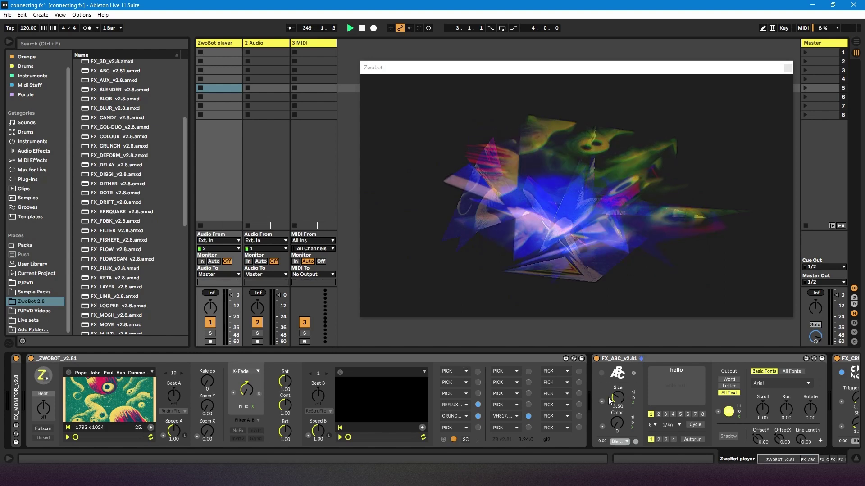
pyautogui.click(634, 373)
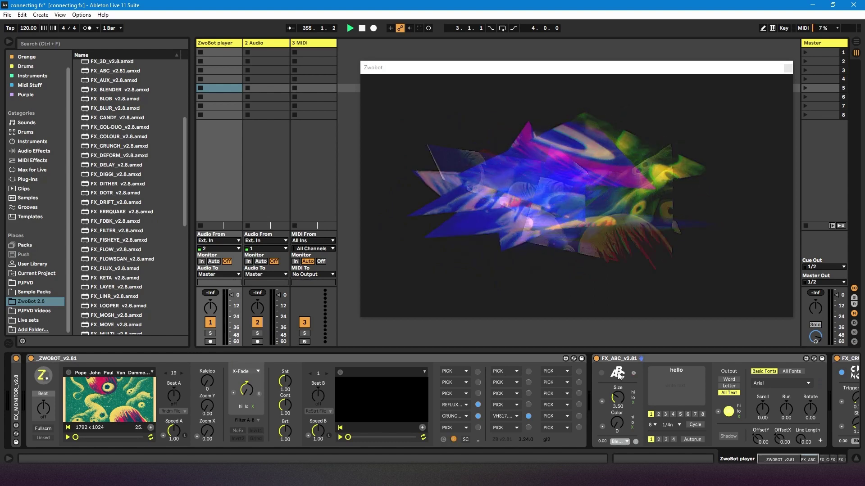
pyautogui.click(466, 371)
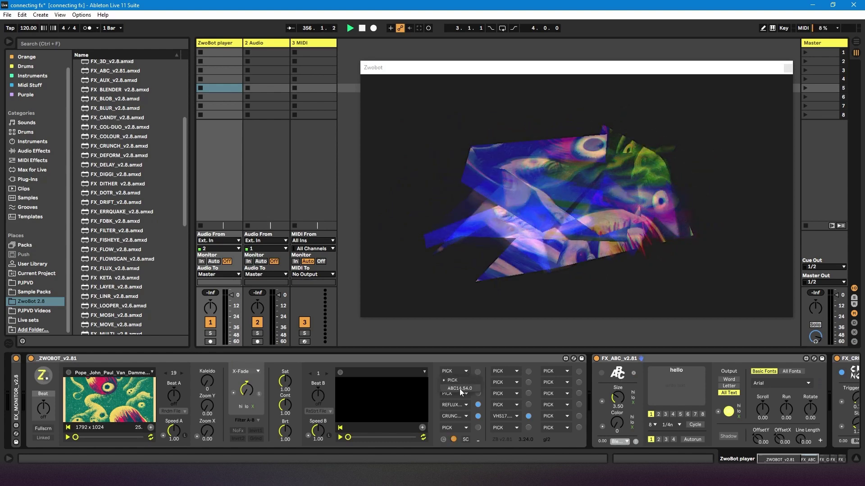
pyautogui.click(459, 388)
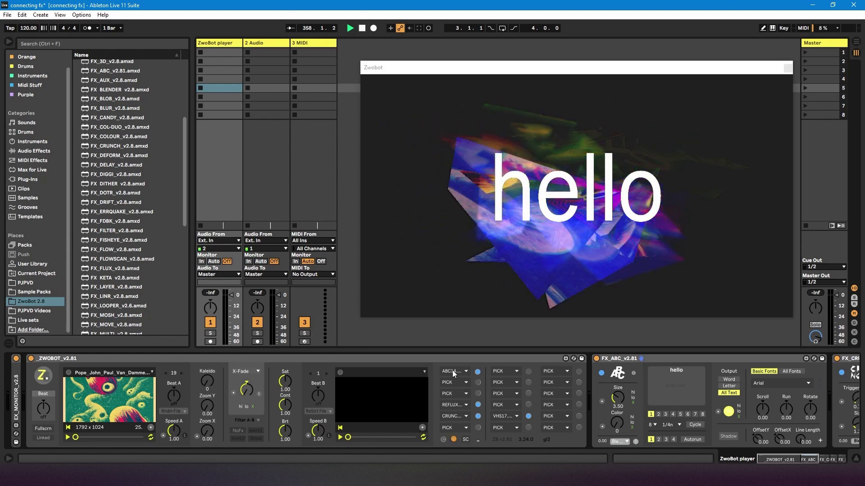
# Reassign ABC14 to the first slot with its output re-enabled, then fold the FX_ABC device.
pyautogui.click(439, 382)
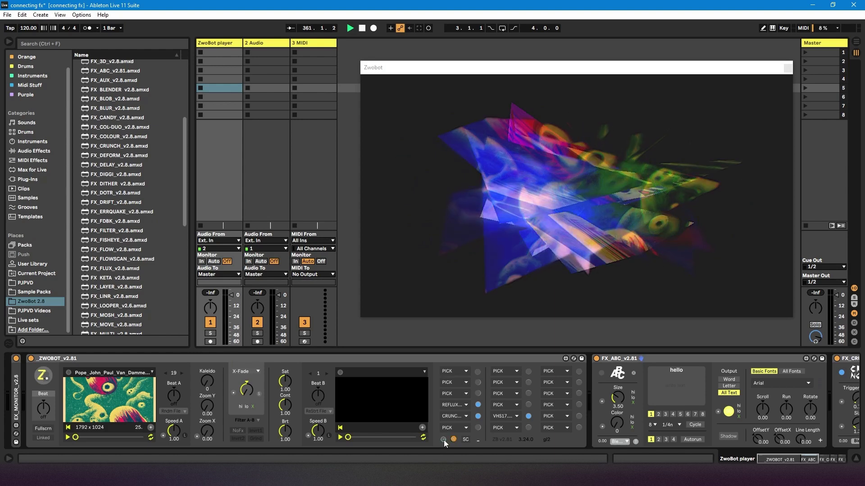
pyautogui.click(633, 373)
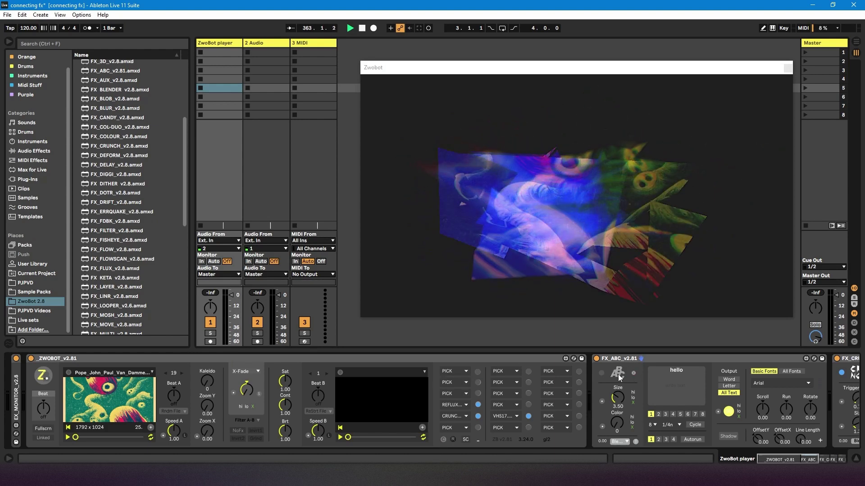
pyautogui.click(464, 372)
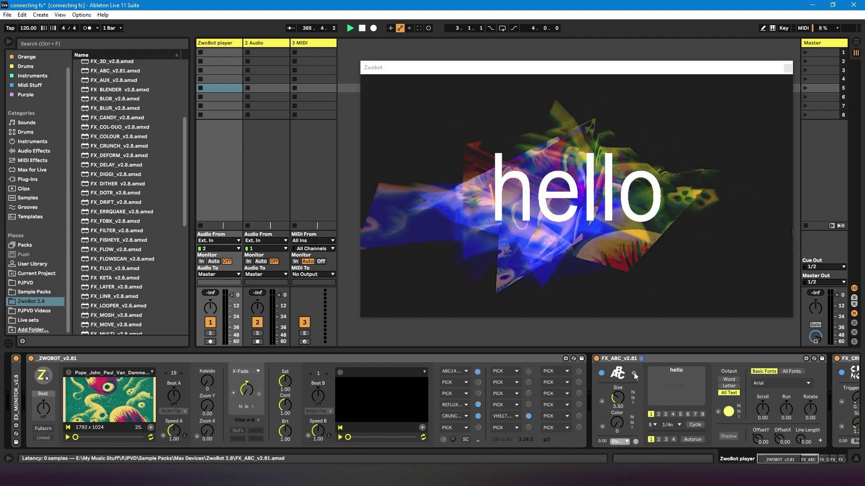
pyautogui.doubleClick(626, 361)
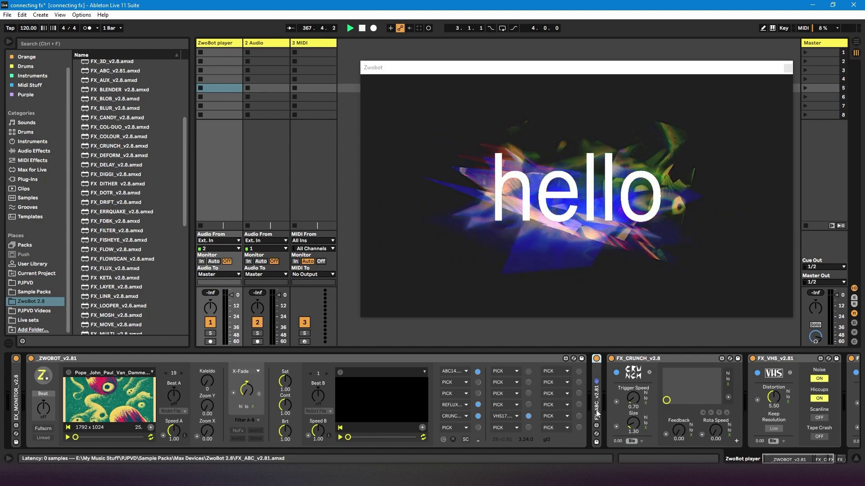
# Move the FX_VHS device from the ZwoBot player track onto the 3 MIDI track.
pyautogui.click(257, 43)
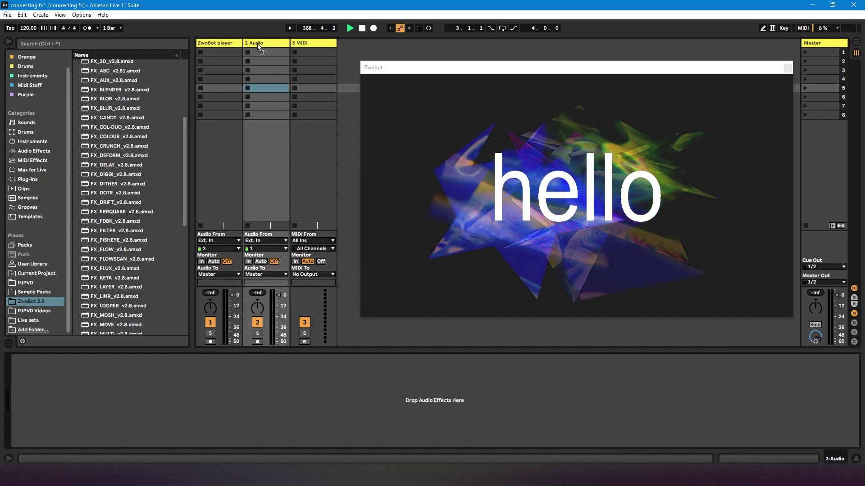
pyautogui.press('Left')
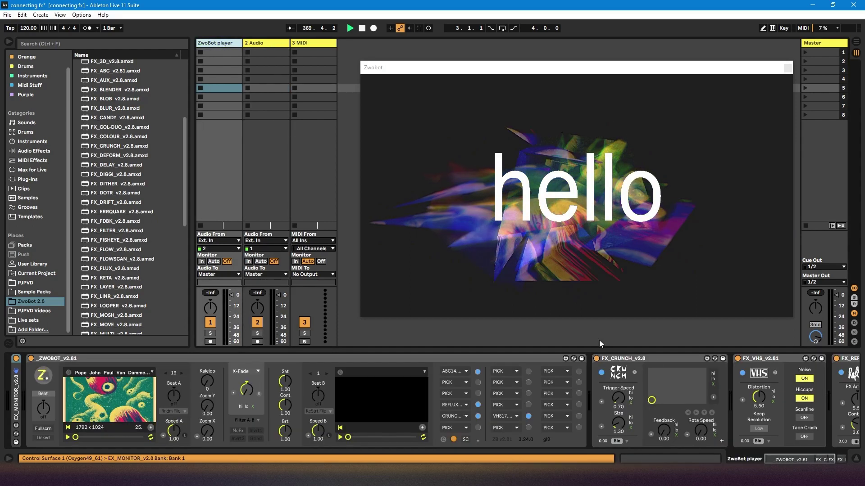
pyautogui.click(762, 359)
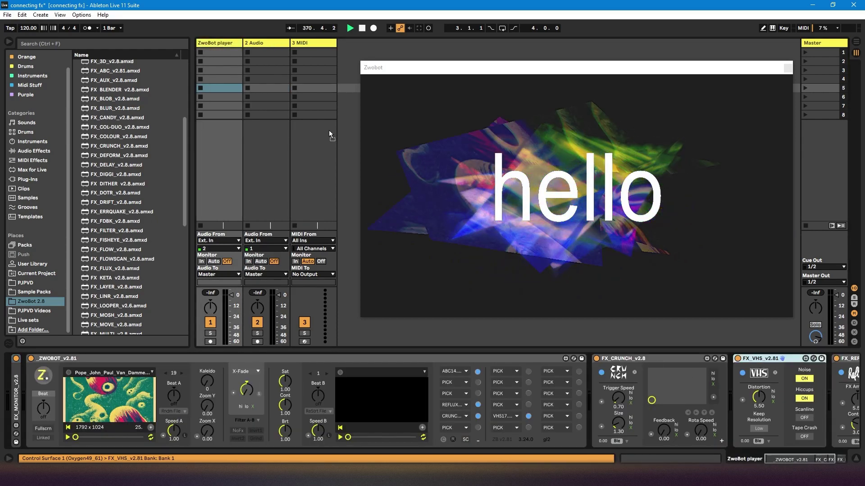
pyautogui.click(314, 44)
pyautogui.hotkey('ctrl', 'v')
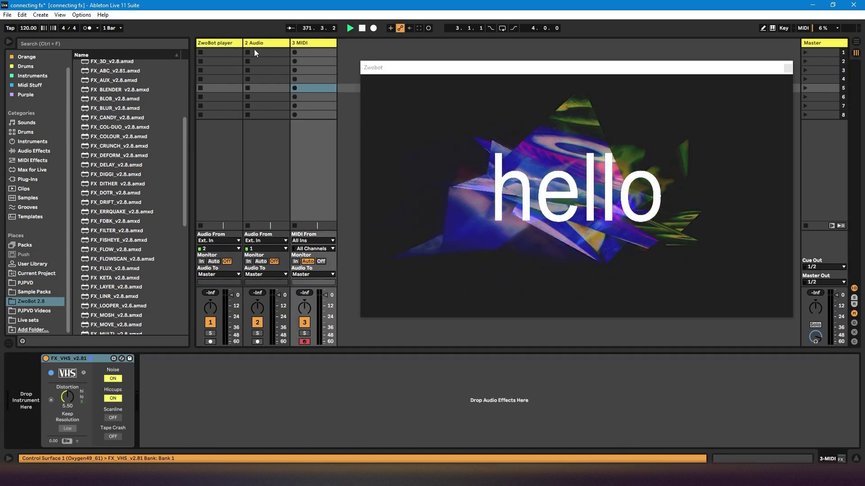
# Set ZwoBot's first PICK slot to ABC.
pyautogui.click(231, 47)
pyautogui.click(453, 438)
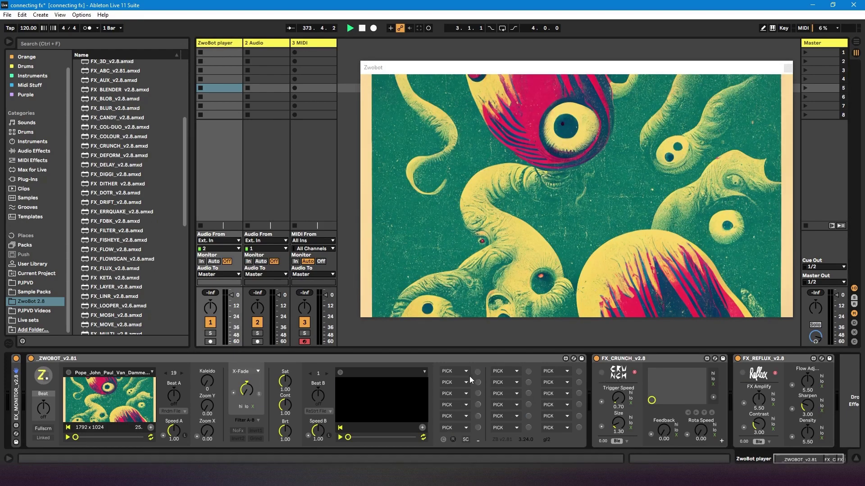
pyautogui.click(463, 383)
pyautogui.click(443, 439)
pyautogui.click(465, 372)
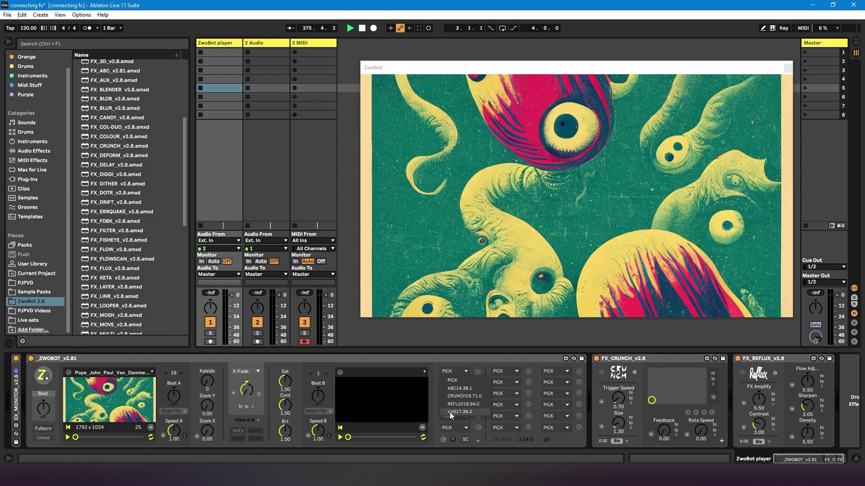
pyautogui.click(455, 389)
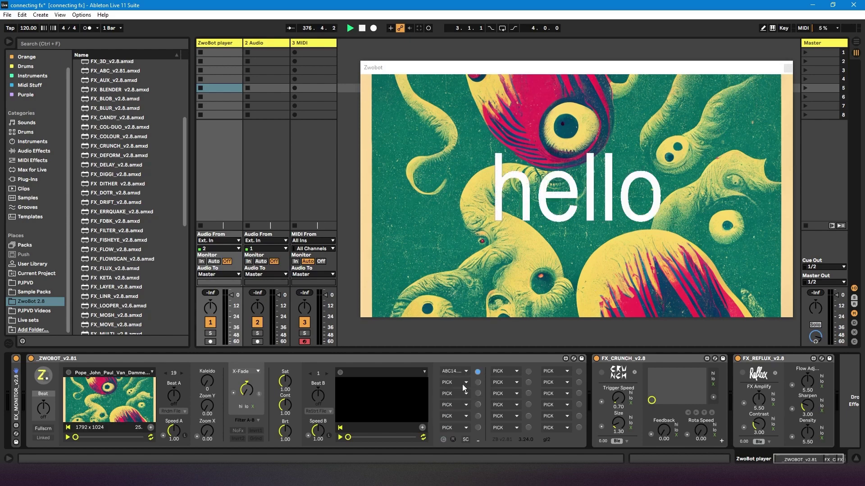
# Set ZwoBot's second, third and fourth PICK slots to VHS, CRUNCH and REFLUX.
pyautogui.click(462, 385)
pyautogui.click(453, 415)
pyautogui.click(463, 394)
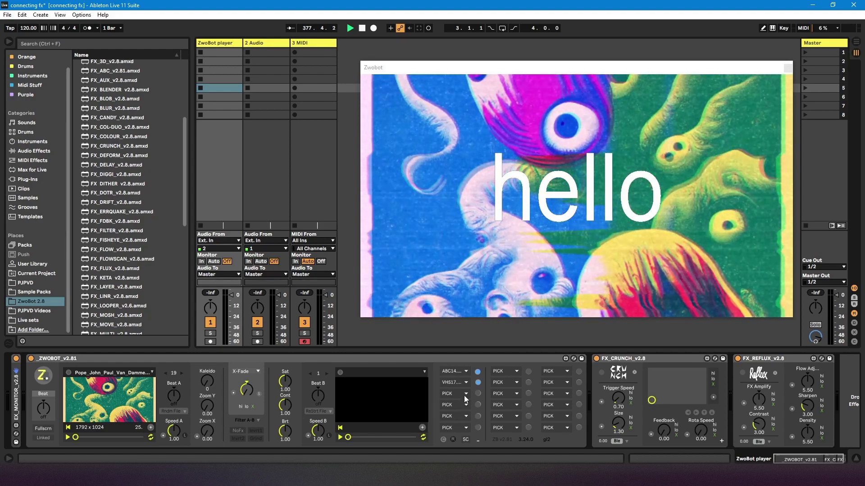
pyautogui.click(464, 409)
pyautogui.click(465, 406)
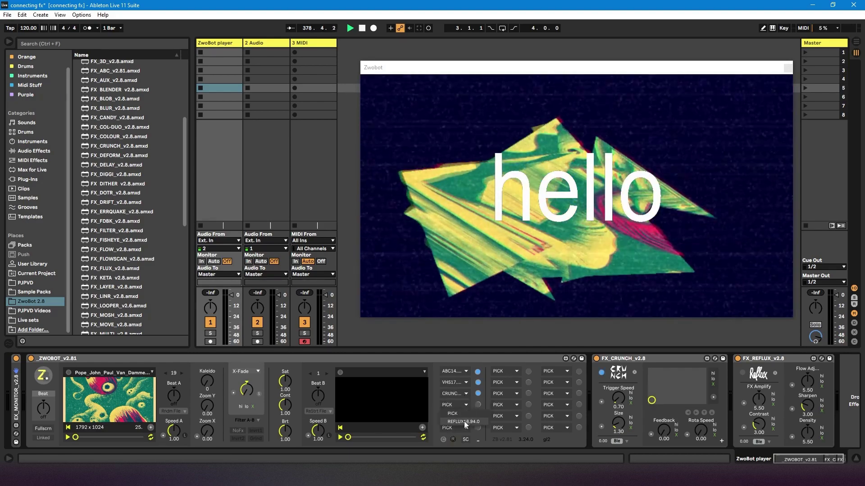
pyautogui.click(464, 421)
# Expand the ABC device on 2 Audio, then reconfirm ABC and VHS in ZwoBot's first two slots.
pyautogui.click(264, 47)
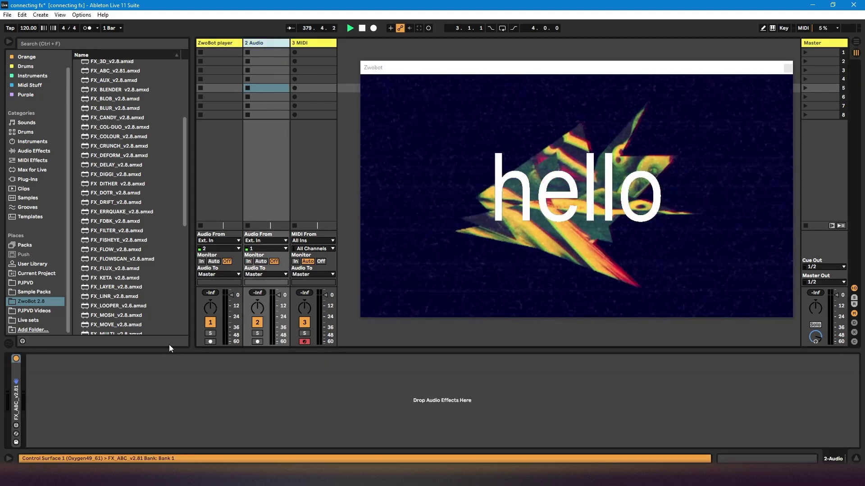
pyautogui.doubleClick(18, 410)
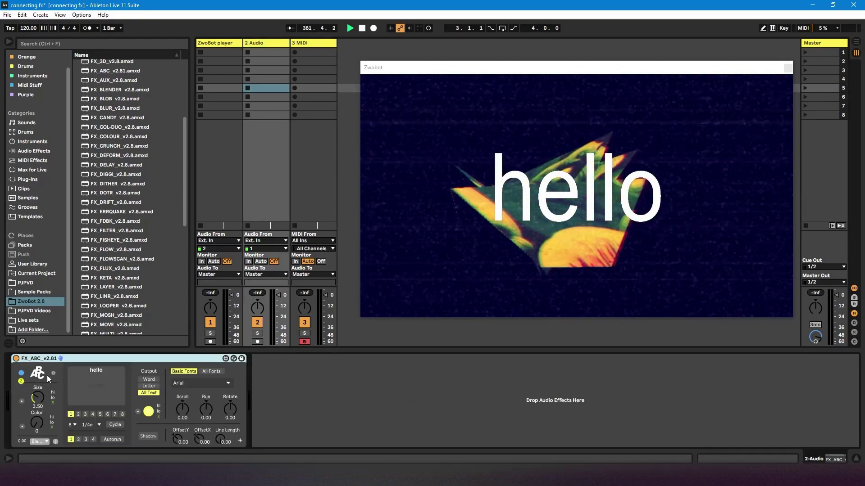
pyautogui.click(220, 47)
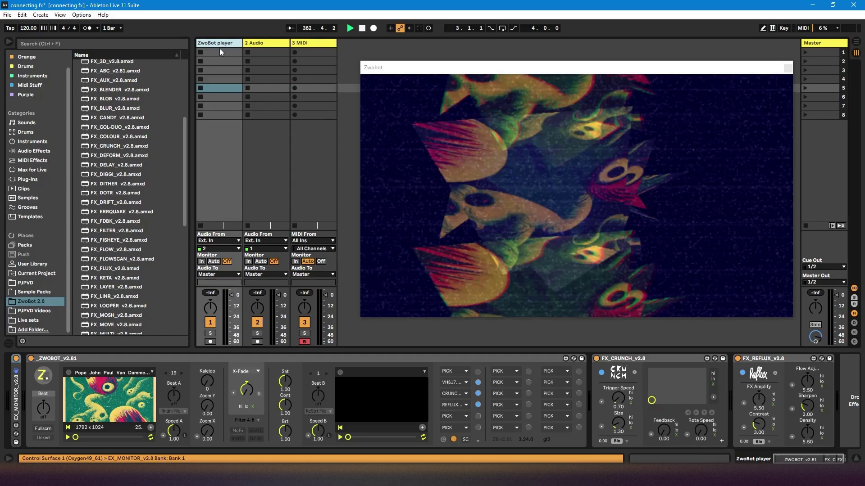
pyautogui.moveTo(458, 384); pyautogui.dragTo(463, 371)
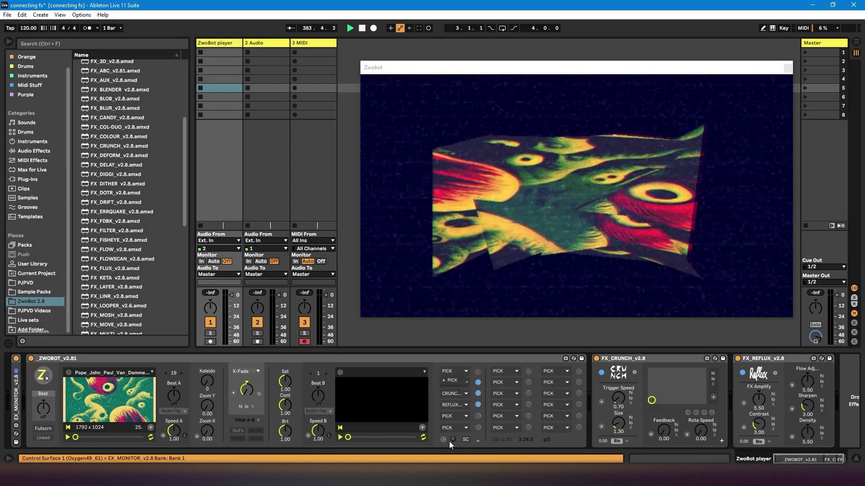
pyautogui.click(442, 439)
pyautogui.click(466, 371)
pyautogui.click(454, 387)
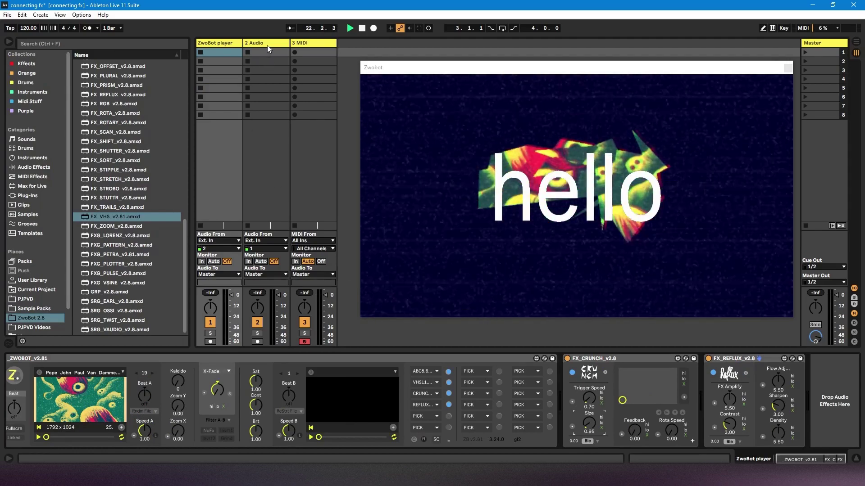
pyautogui.click(268, 44)
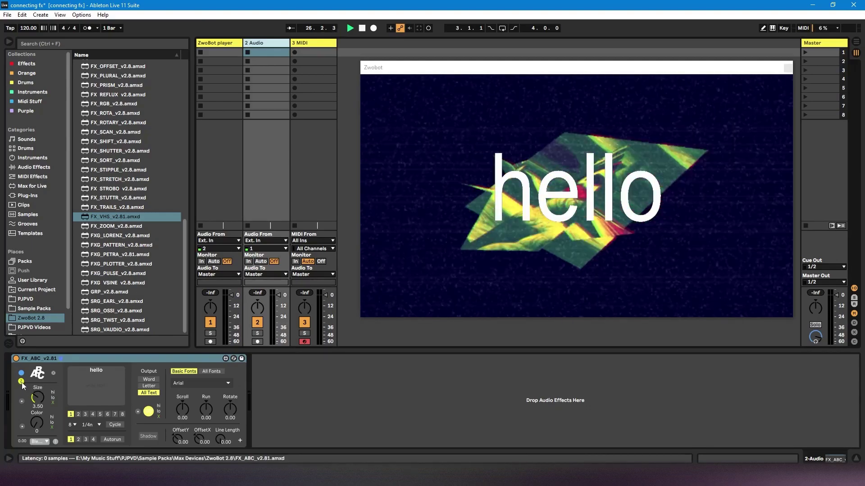
pyautogui.press('Left')
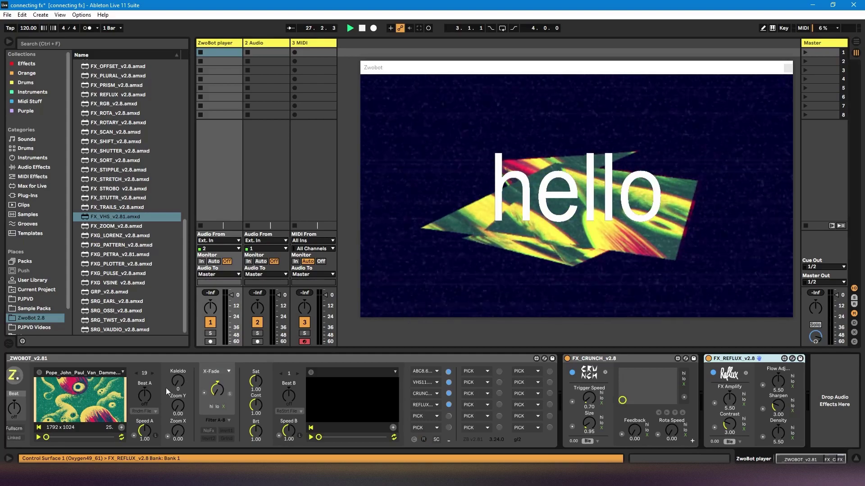
pyautogui.click(310, 45)
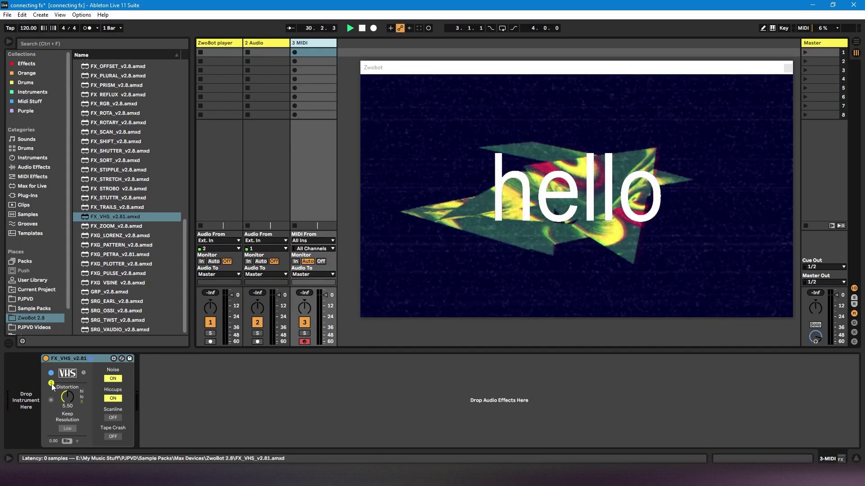
pyautogui.press('Left')
pyautogui.press('Left')
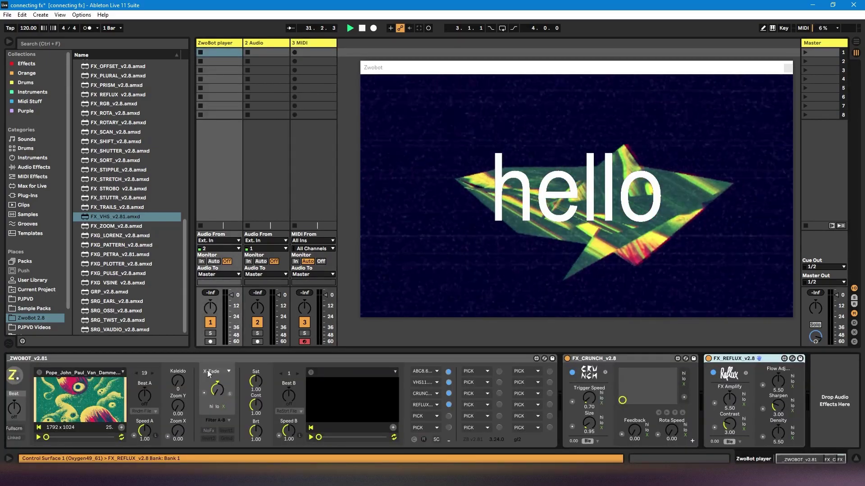